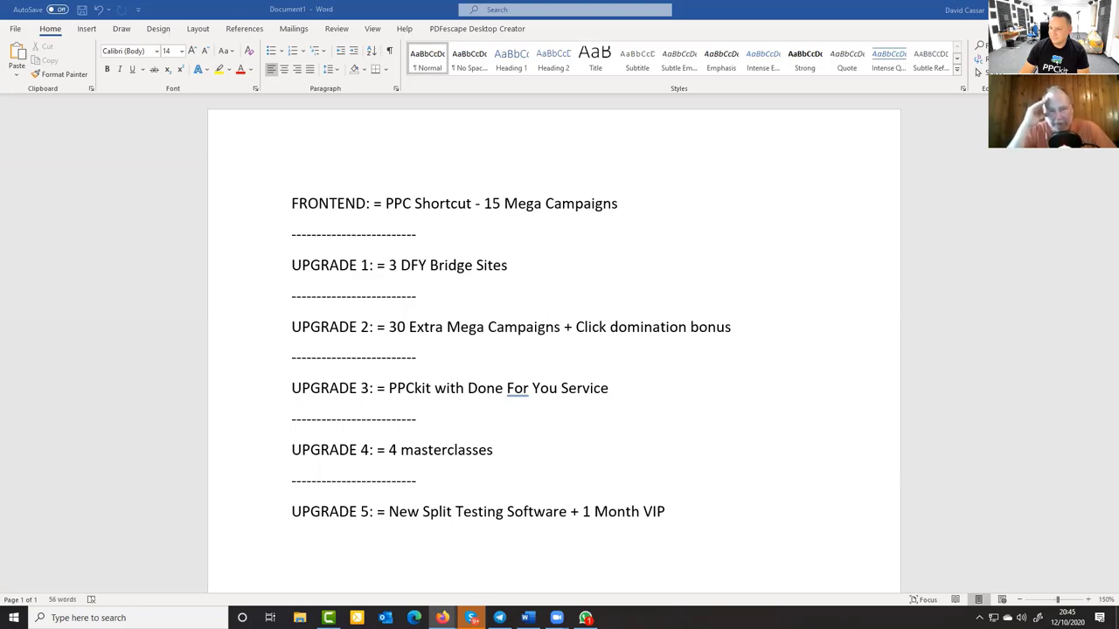
Switch to Smart Split in the browser and review the existing custom domains.
{"action": "key", "text": "alt+Tab"}
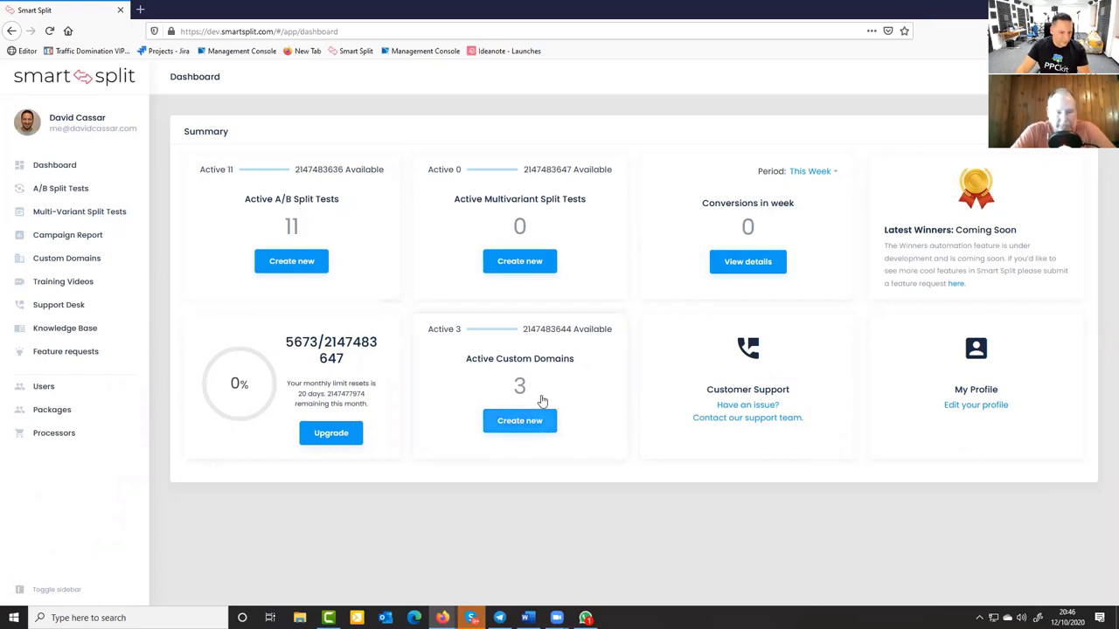
{"action": "left_click", "coordinate": [521, 423]}
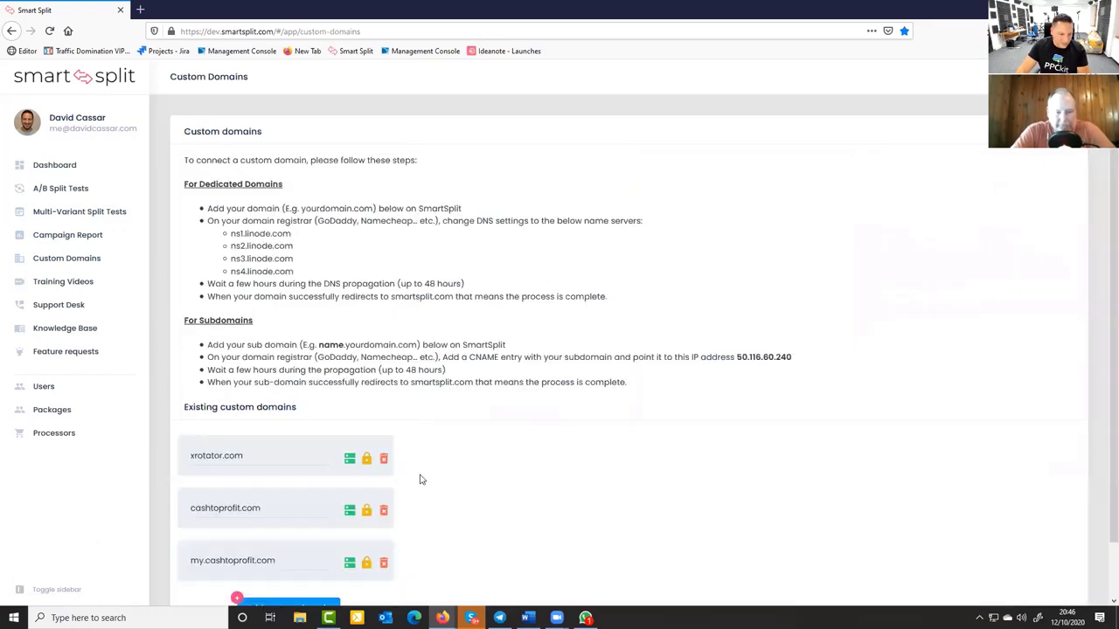
{"action": "scroll", "coordinate": [420, 479], "scroll_direction": "down", "scroll_amount": 2}
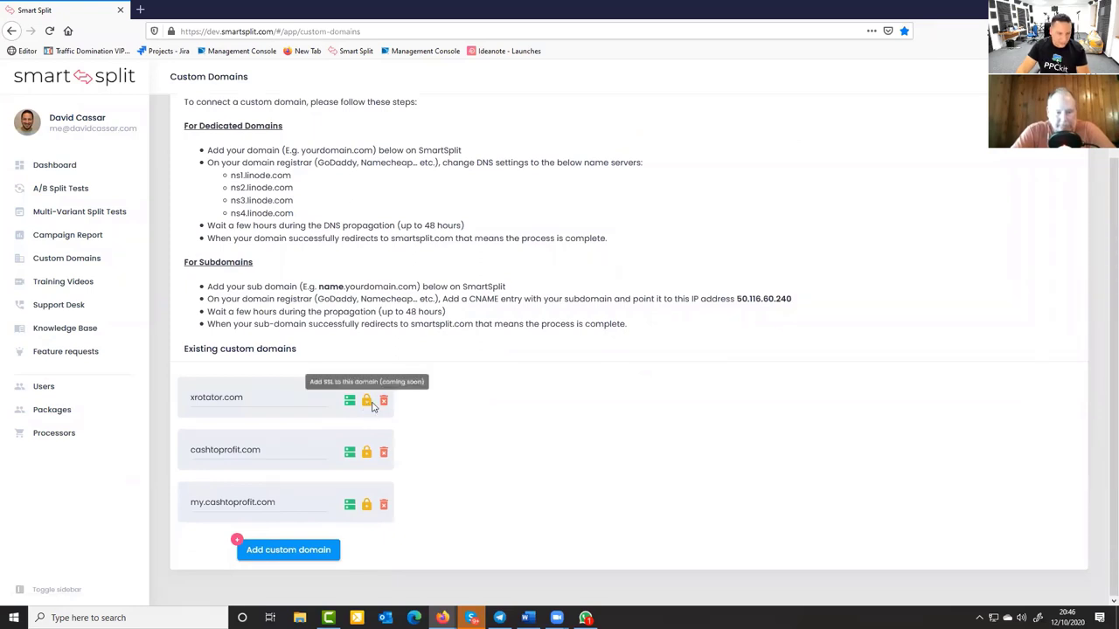
Examine the A/B split tests list, comparing total visits and conversions across the campaigns.
{"action": "left_click", "coordinate": [43, 191]}
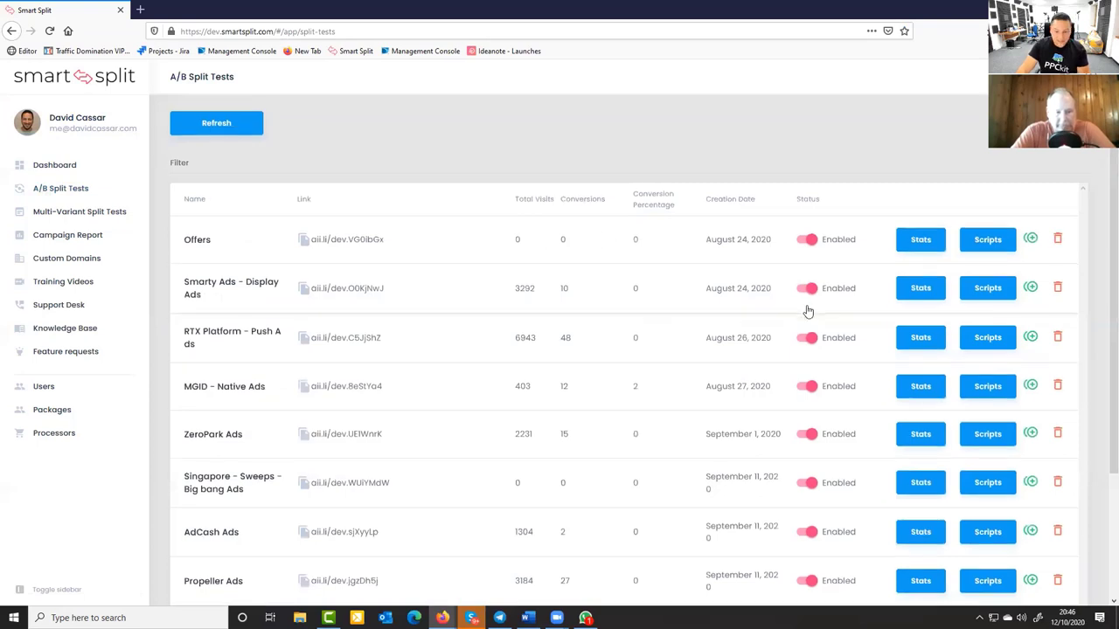
{"action": "scroll", "coordinate": [809, 311], "scroll_direction": "down", "scroll_amount": 2}
{"action": "scroll", "coordinate": [542, 260], "scroll_direction": "up", "scroll_amount": 1}
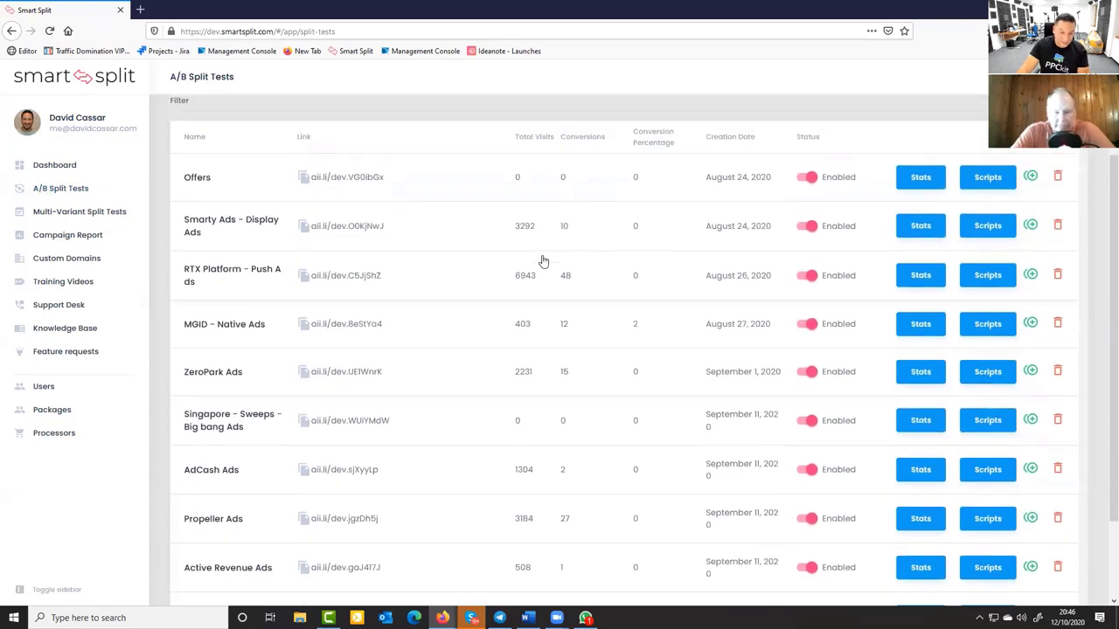
{"action": "scroll", "coordinate": [540, 429], "scroll_direction": "down", "scroll_amount": 2}
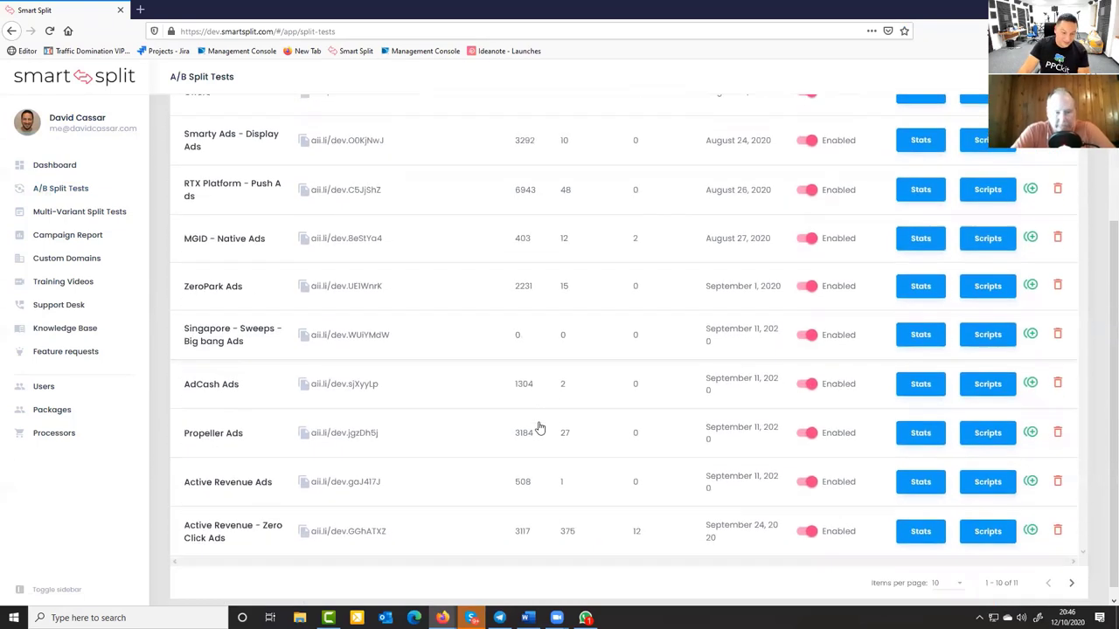
{"action": "scroll", "coordinate": [577, 428], "scroll_direction": "up", "scroll_amount": 2}
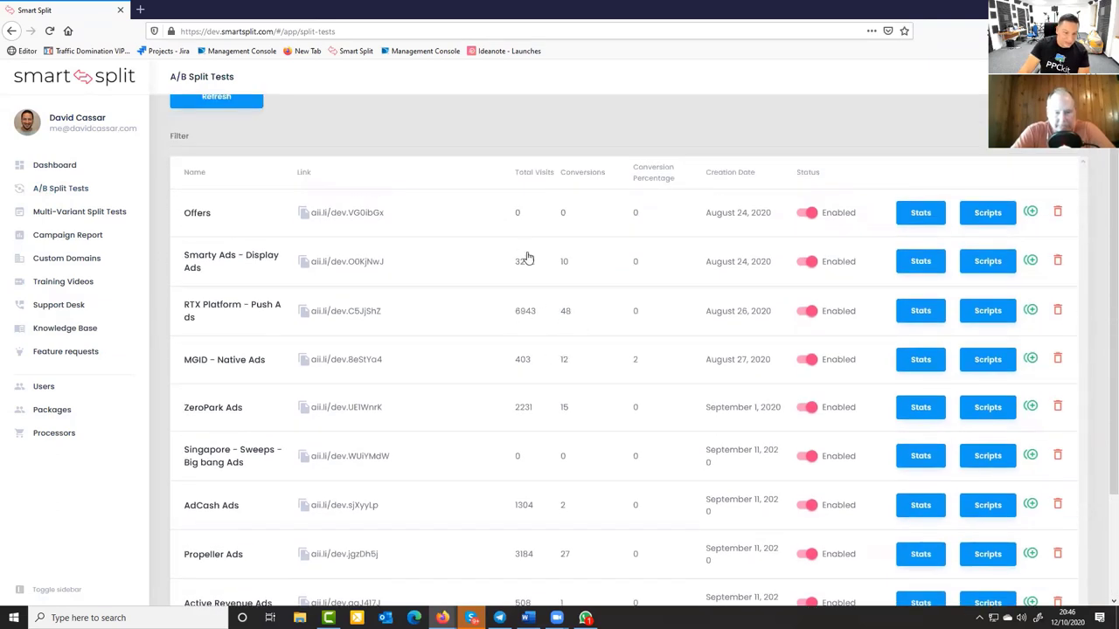
{"action": "scroll", "coordinate": [538, 506], "scroll_direction": "down", "scroll_amount": 2}
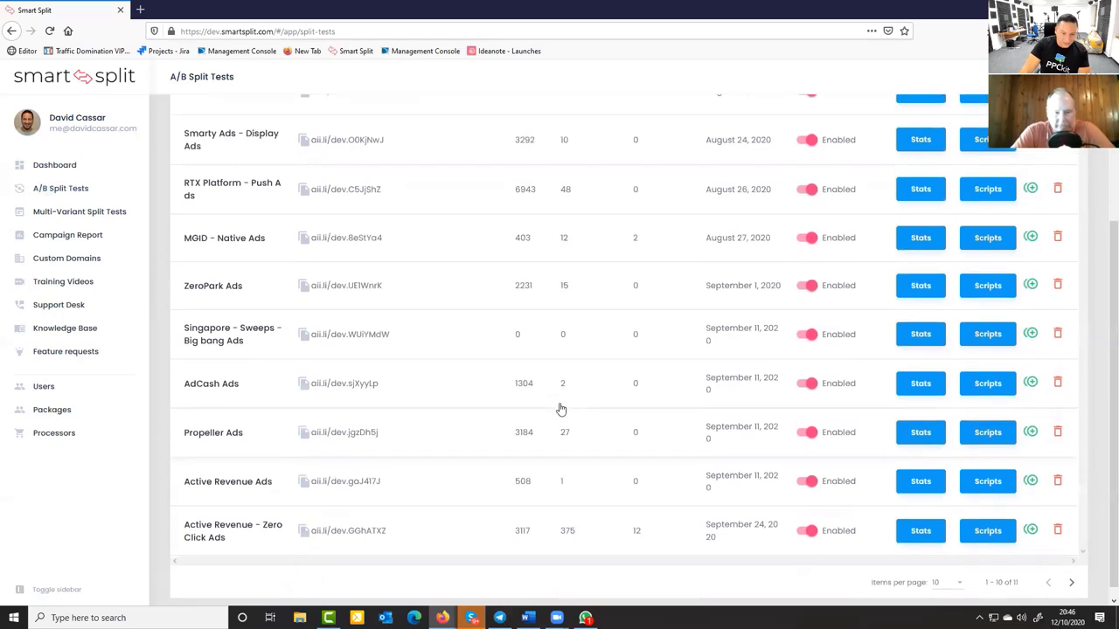
{"action": "scroll", "coordinate": [561, 409], "scroll_direction": "up", "scroll_amount": 2}
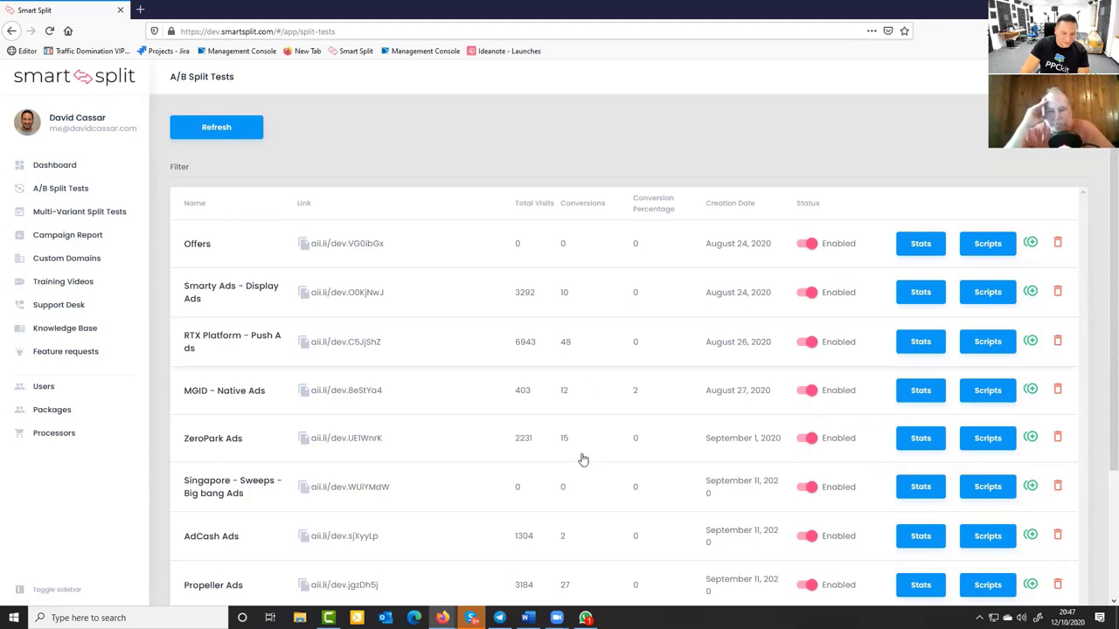
{"action": "scroll", "coordinate": [583, 461], "scroll_direction": "down", "scroll_amount": 2}
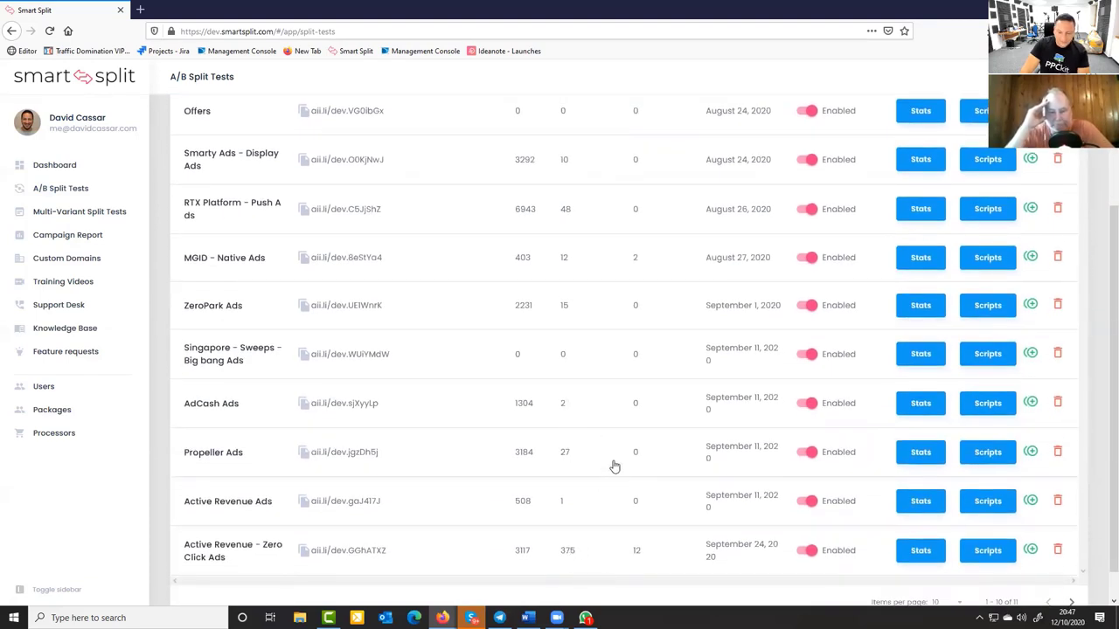
{"action": "scroll", "coordinate": [690, 457], "scroll_direction": "up", "scroll_amount": 2}
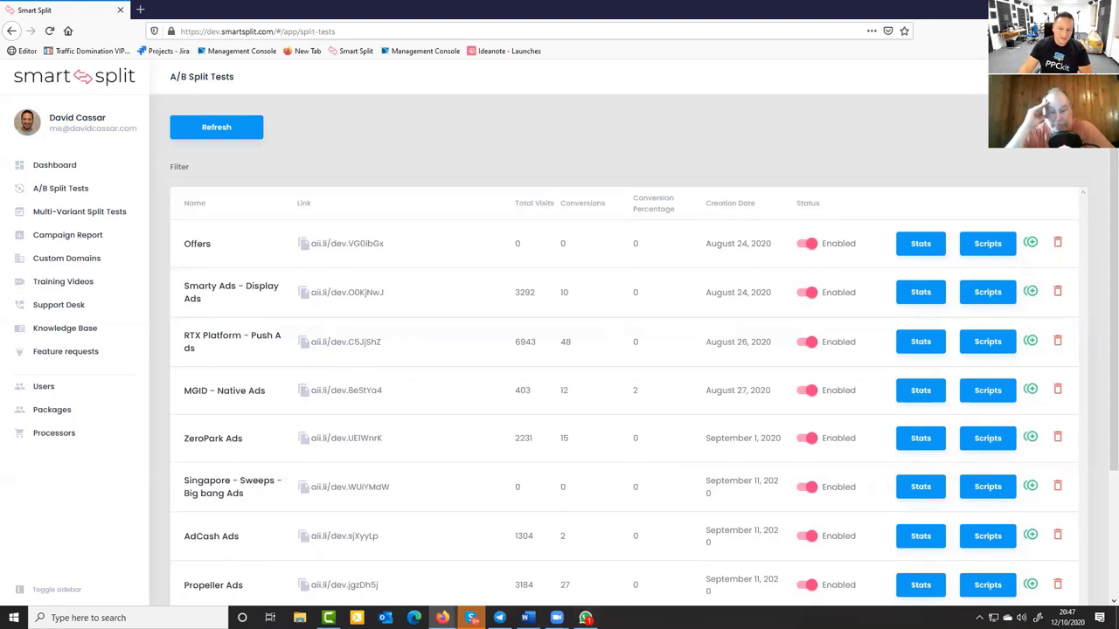
{"action": "mouse_move", "coordinate": [585, 618]}
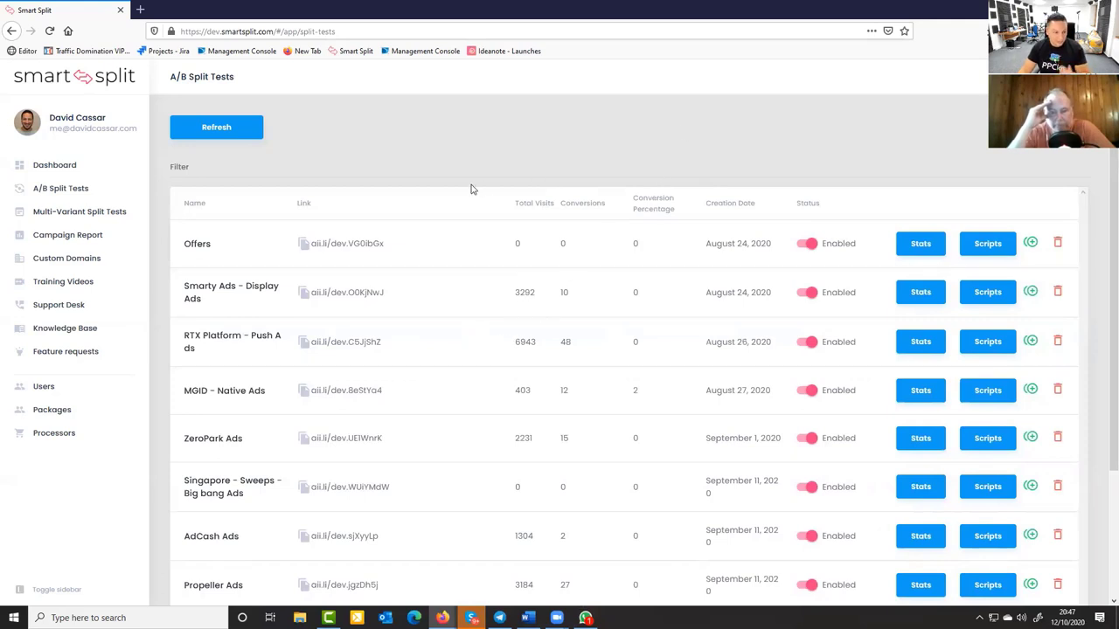
View the campaign statistics of the RTX Platform - Push Ads split test with its browsers sorted by conversion rate, highest first.
{"action": "left_click", "coordinate": [55, 164]}
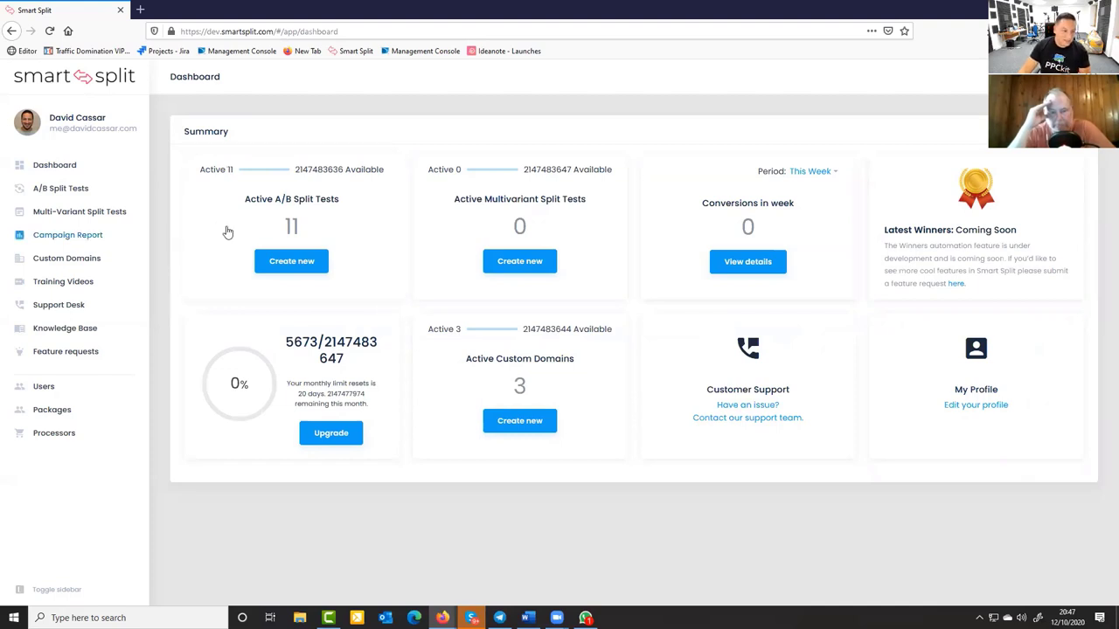
{"action": "left_click", "coordinate": [286, 225]}
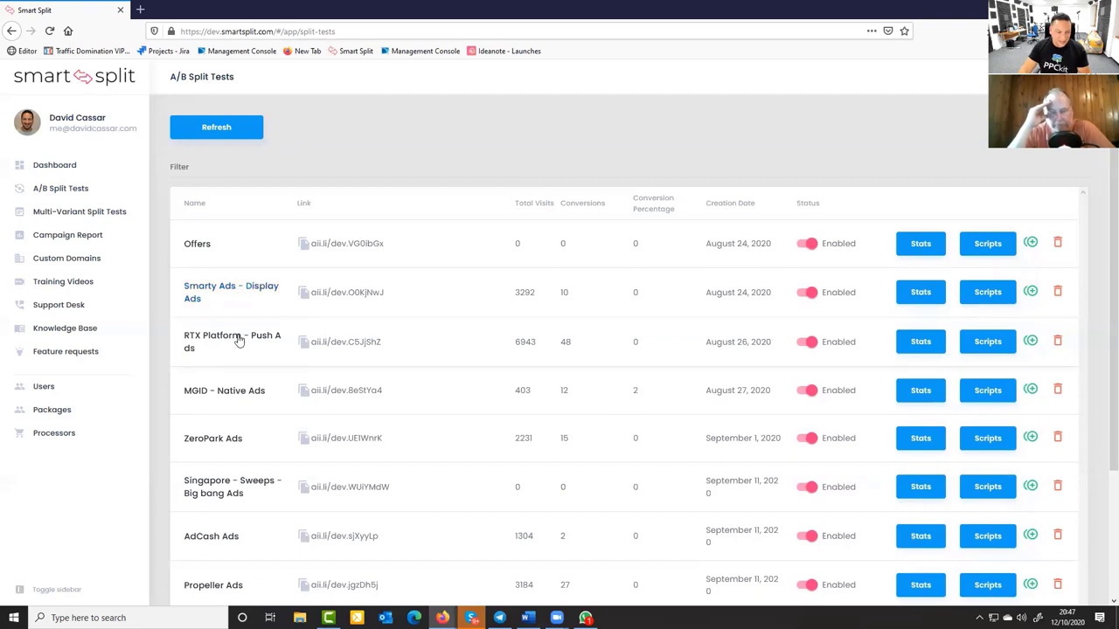
{"action": "left_click", "coordinate": [283, 350]}
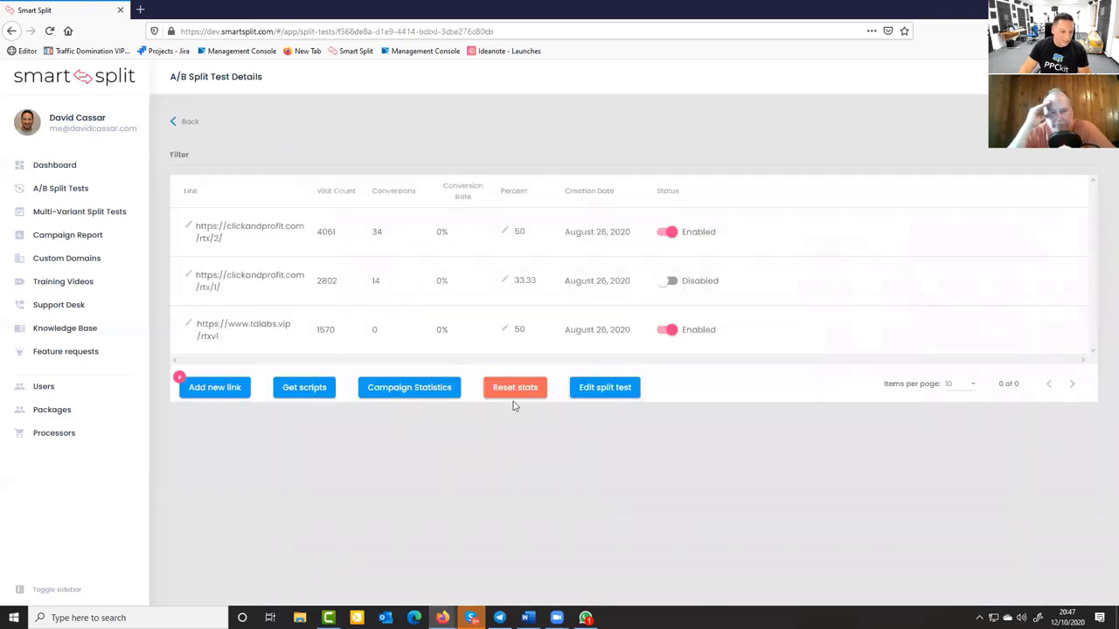
{"action": "left_click", "coordinate": [384, 392]}
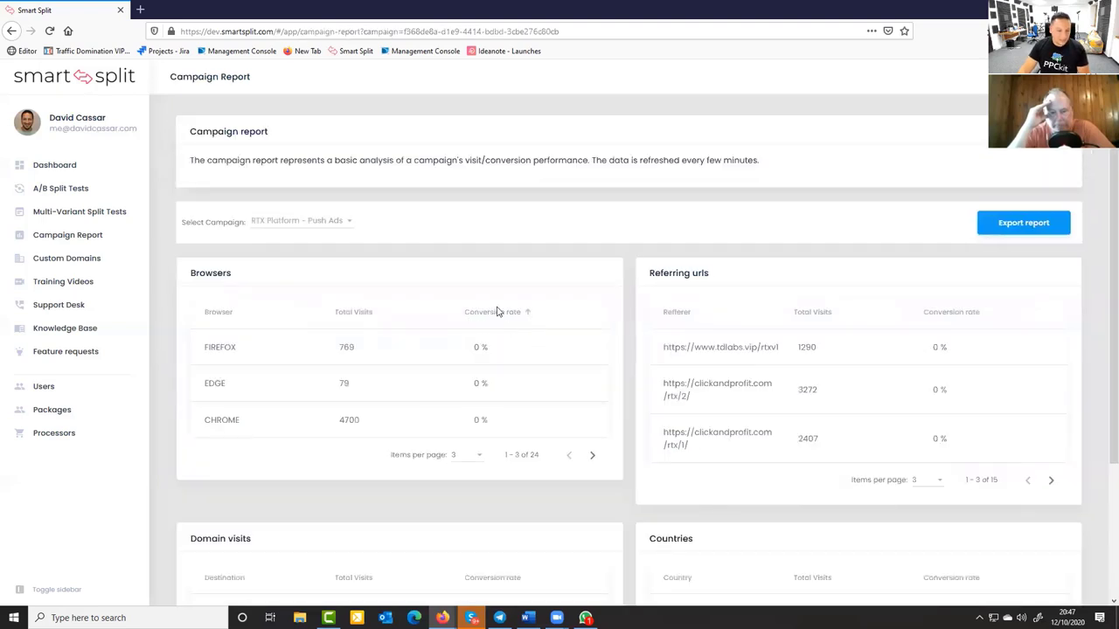
{"action": "left_click", "coordinate": [497, 311]}
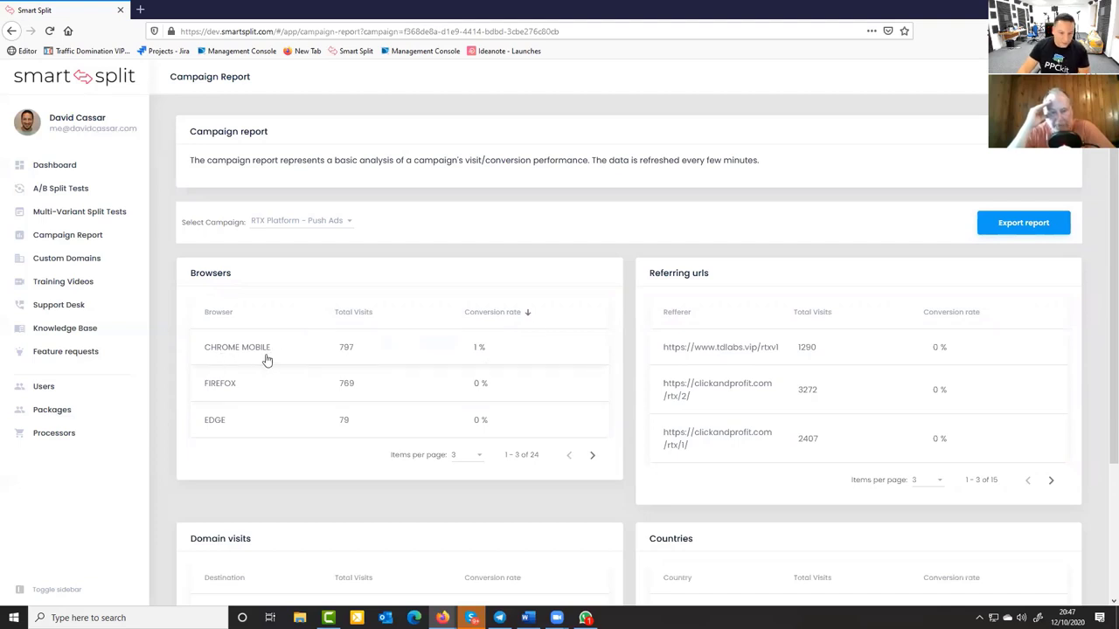
Show the campaign report for Singapore - Sweeps, followed by Zero Park - Domain Redirect with its browsers sorted by ascending conversion rate.
{"action": "left_click", "coordinate": [262, 229]}
{"action": "left_click", "coordinate": [317, 243]}
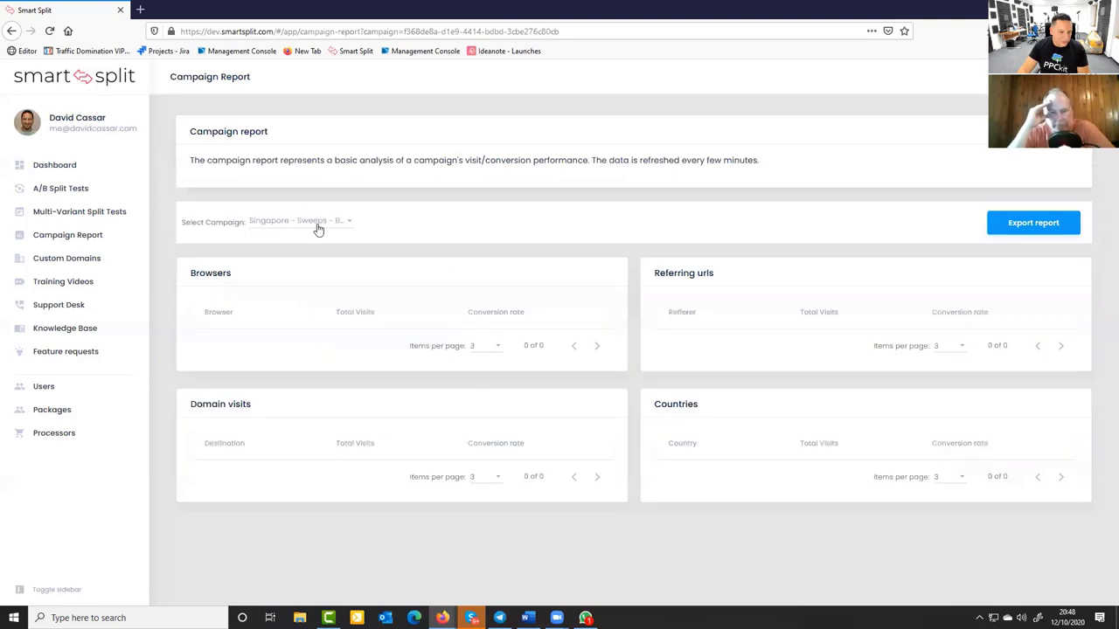
{"action": "left_click", "coordinate": [318, 229]}
{"action": "left_click", "coordinate": [318, 266]}
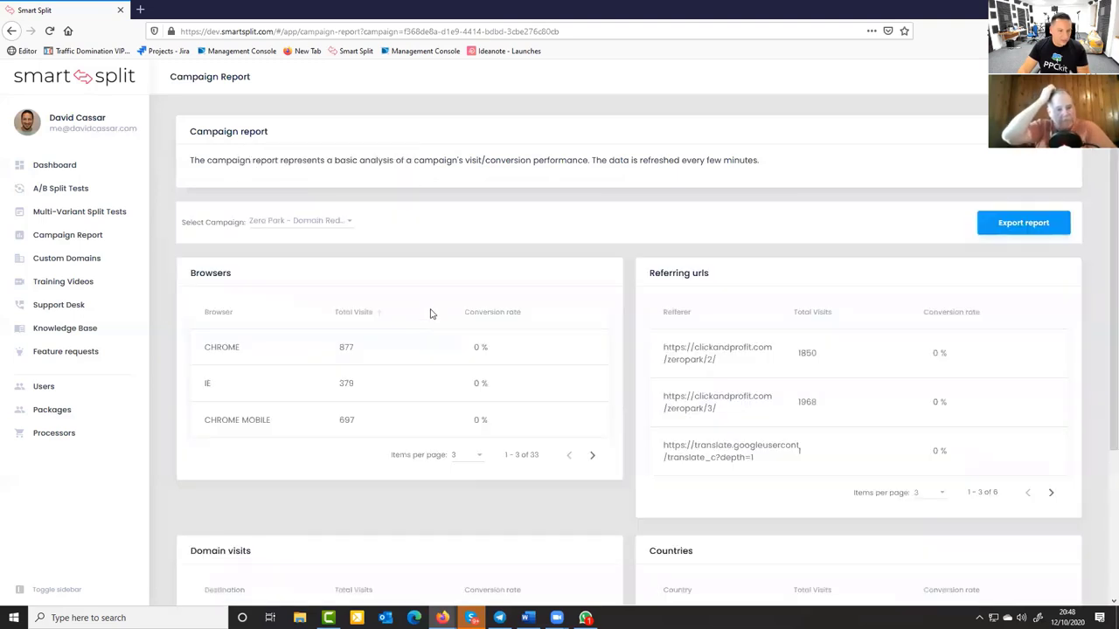
{"action": "left_click", "coordinate": [497, 315]}
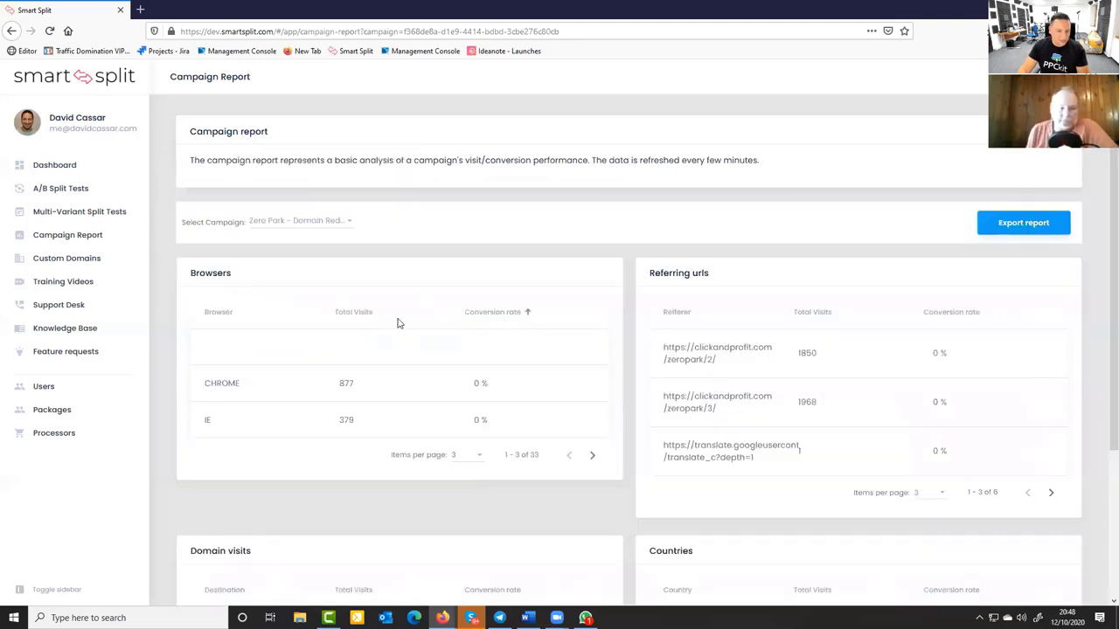
Show the campaign report for Propeller Ads and sort its browsers by conversion rate, highest first.
{"action": "left_click", "coordinate": [266, 226]}
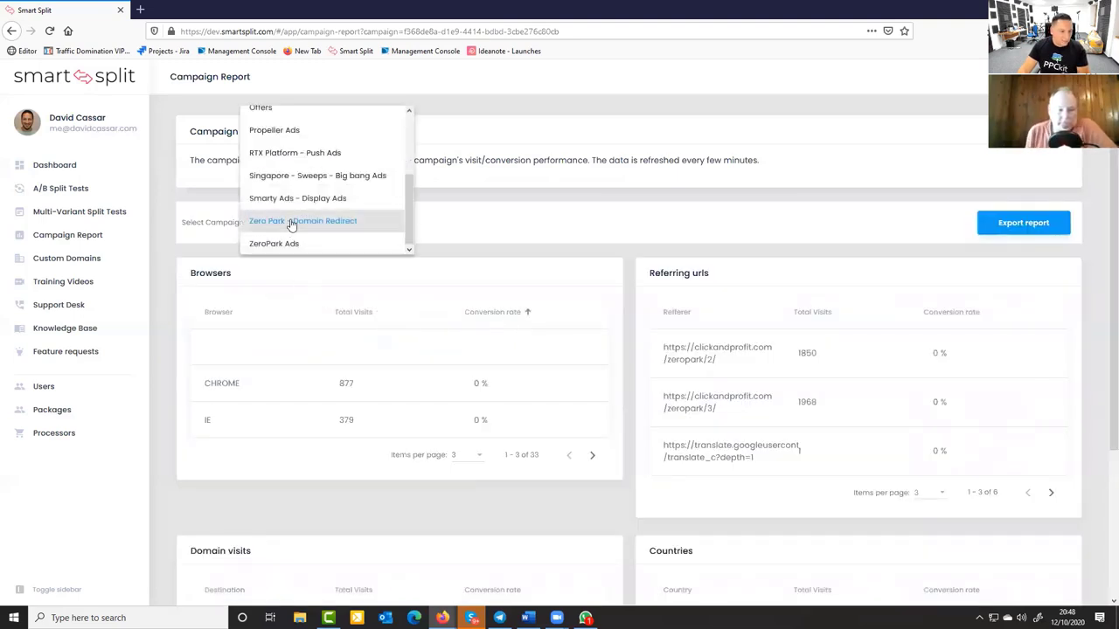
{"action": "left_click", "coordinate": [278, 133]}
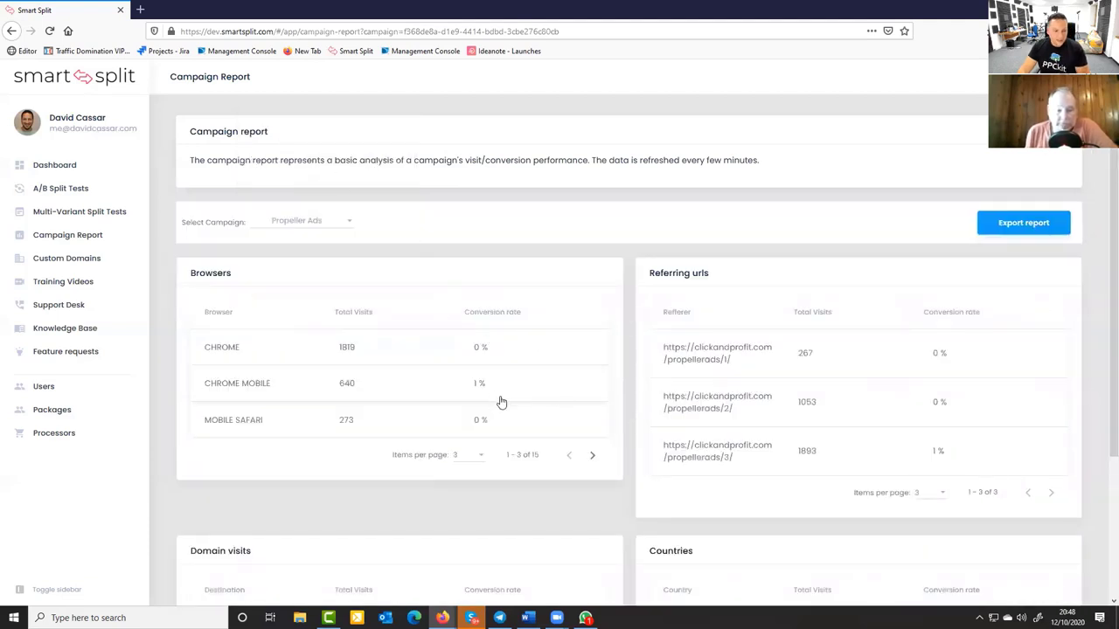
{"action": "left_click", "coordinate": [510, 320]}
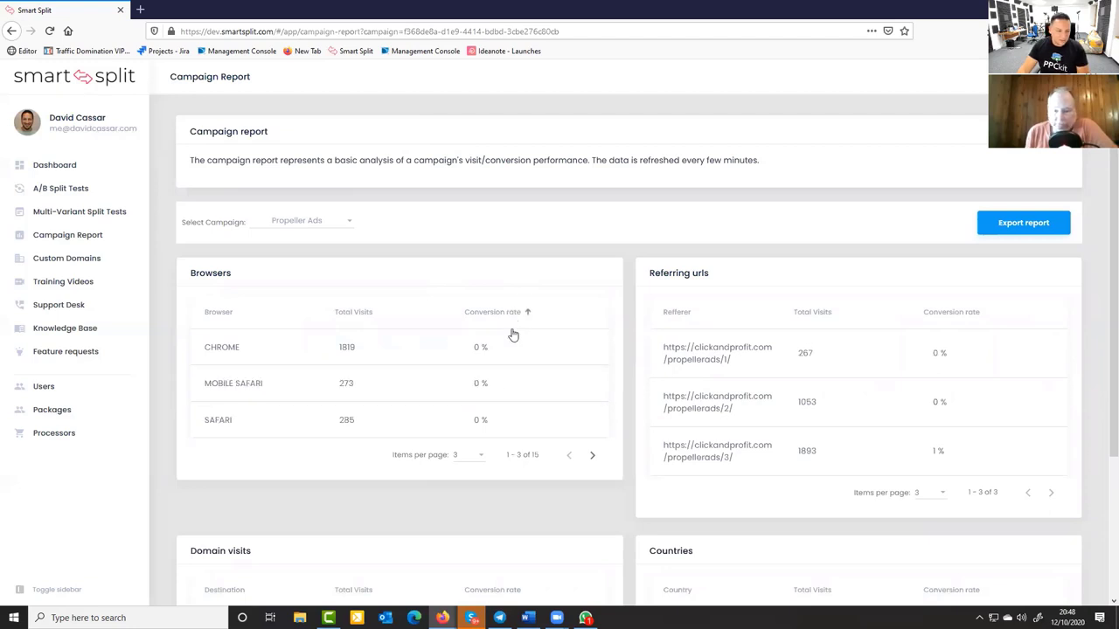
{"action": "left_click", "coordinate": [503, 316]}
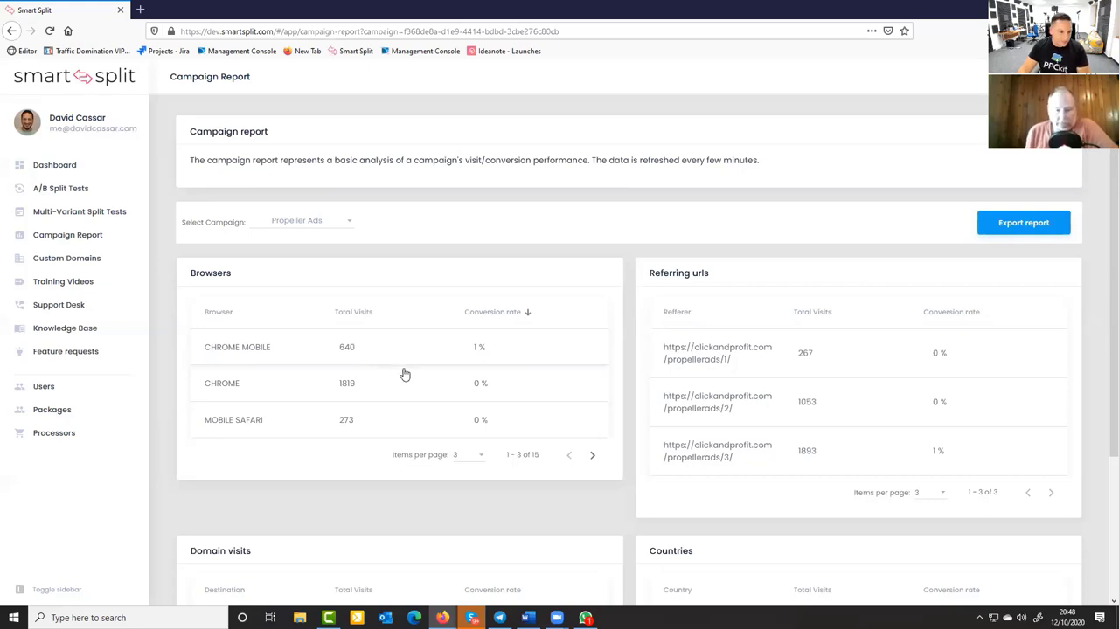
Start a new A/B split test link and name it "test".
{"action": "left_click", "coordinate": [59, 187]}
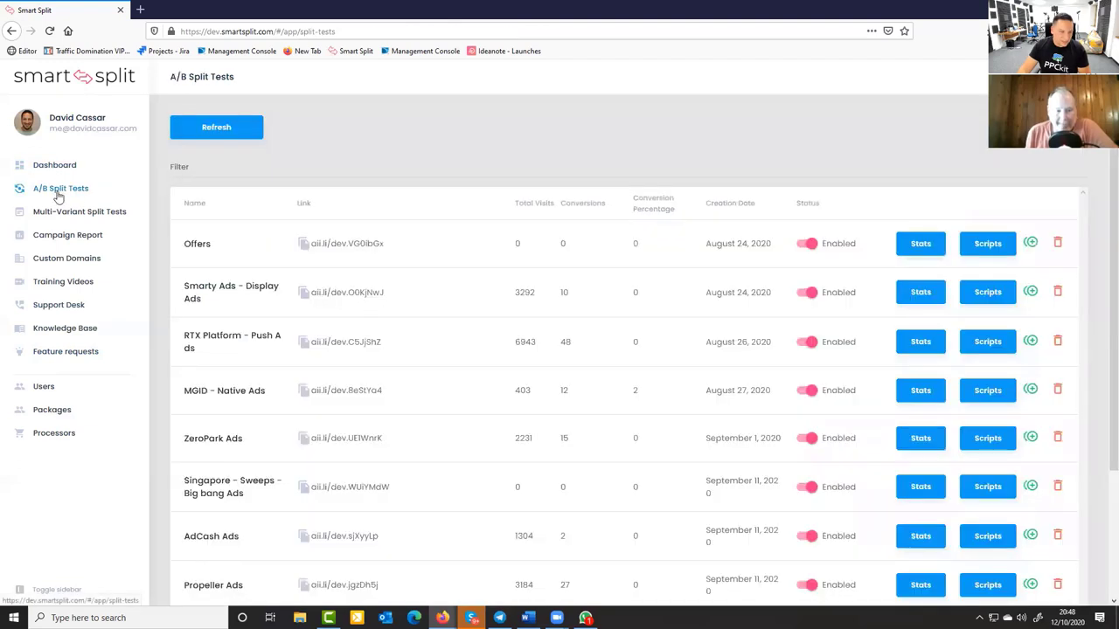
{"action": "left_click", "coordinate": [216, 127]}
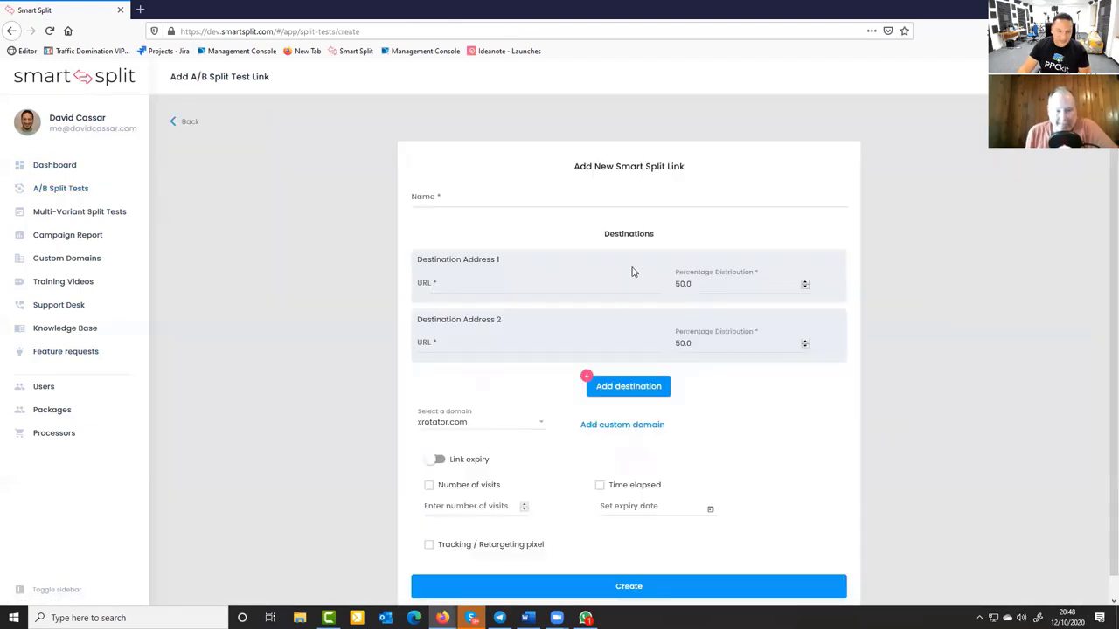
{"action": "left_click", "coordinate": [479, 191]}
{"action": "type", "text": "test"}
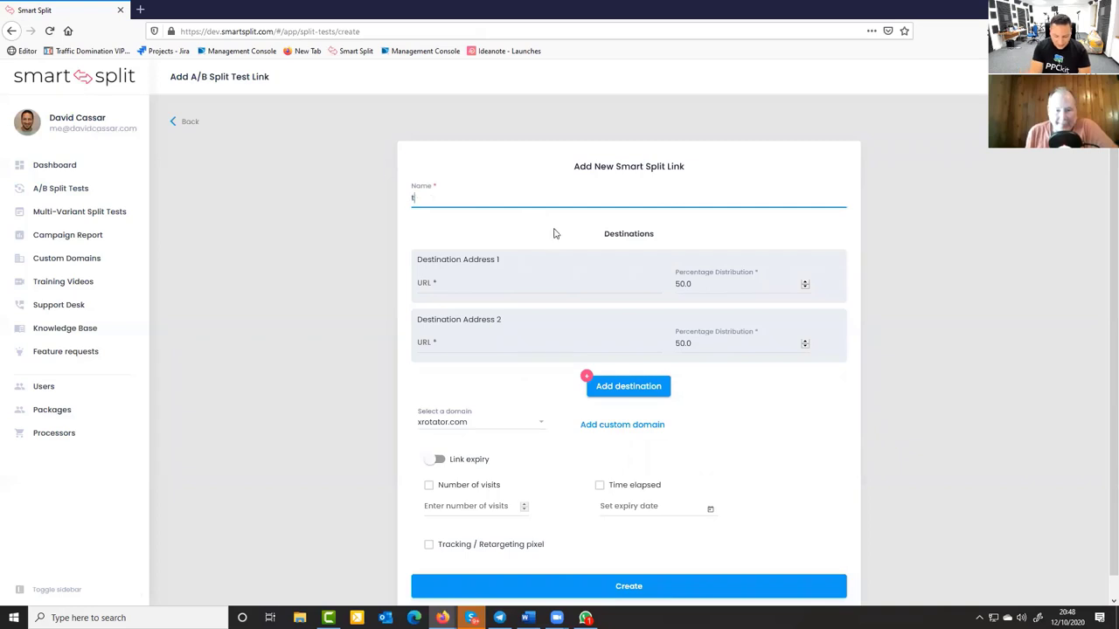
Add a third destination to the split test link and check the domain choices, keeping xrotator.com.
{"action": "left_click", "coordinate": [452, 289]}
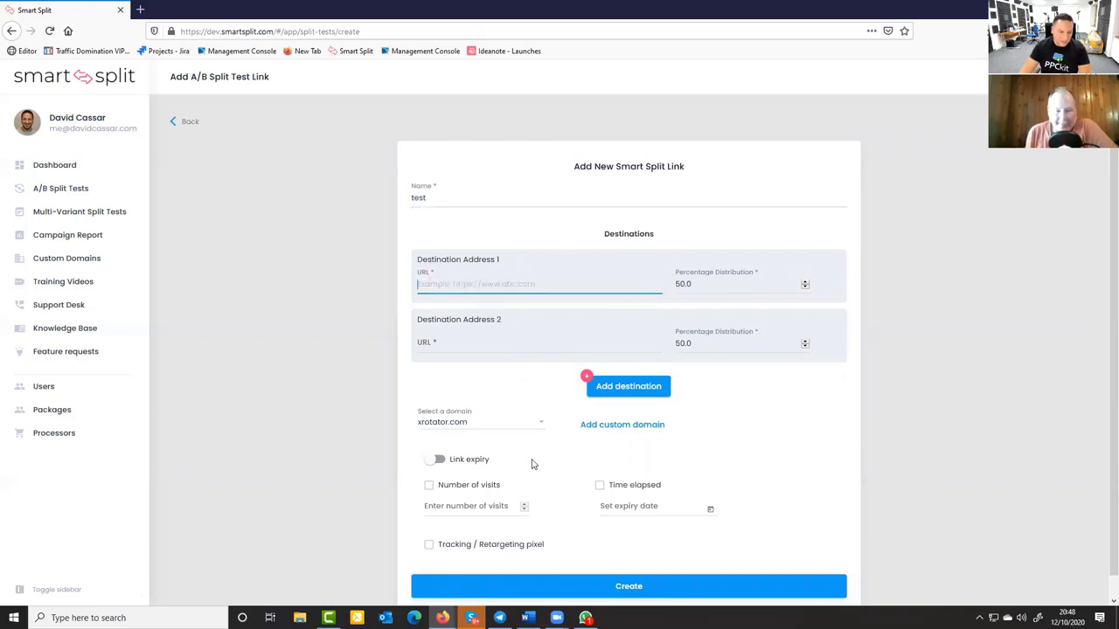
{"action": "scroll", "coordinate": [569, 354], "scroll_direction": "down", "scroll_amount": 1}
{"action": "left_click", "coordinate": [638, 369]}
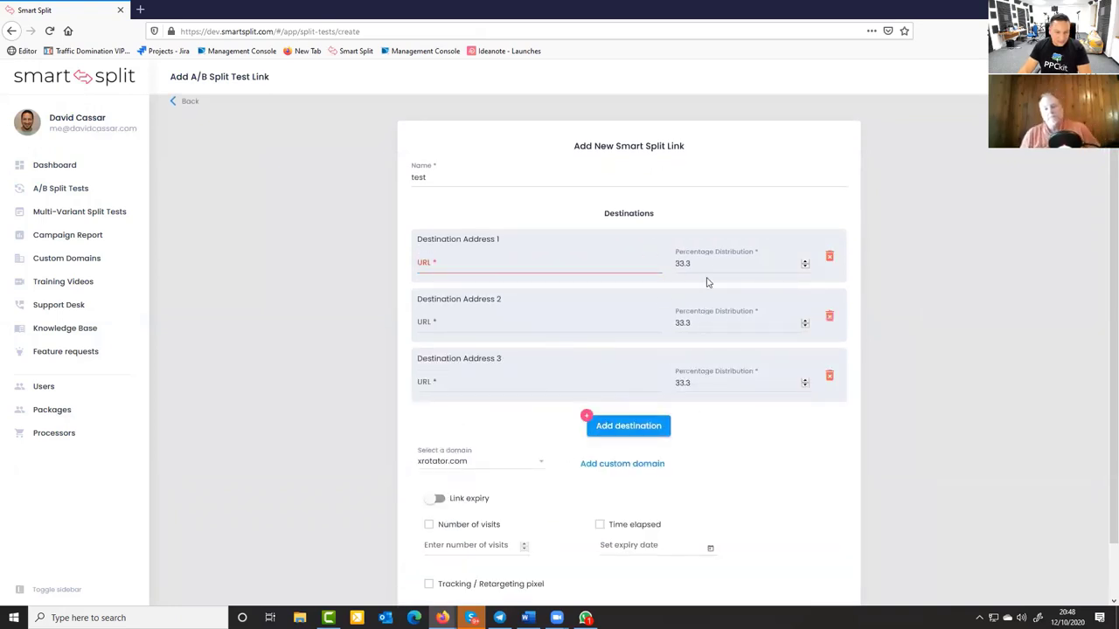
{"action": "scroll", "coordinate": [722, 396], "scroll_direction": "down", "scroll_amount": 1}
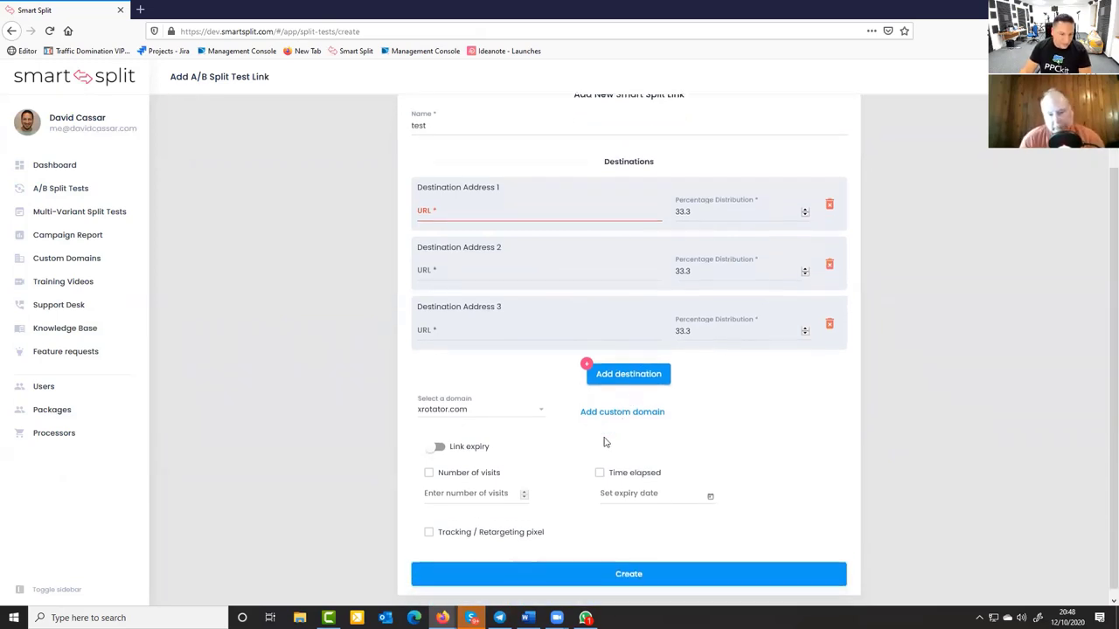
{"action": "left_click", "coordinate": [495, 399]}
{"action": "left_click", "coordinate": [756, 390]}
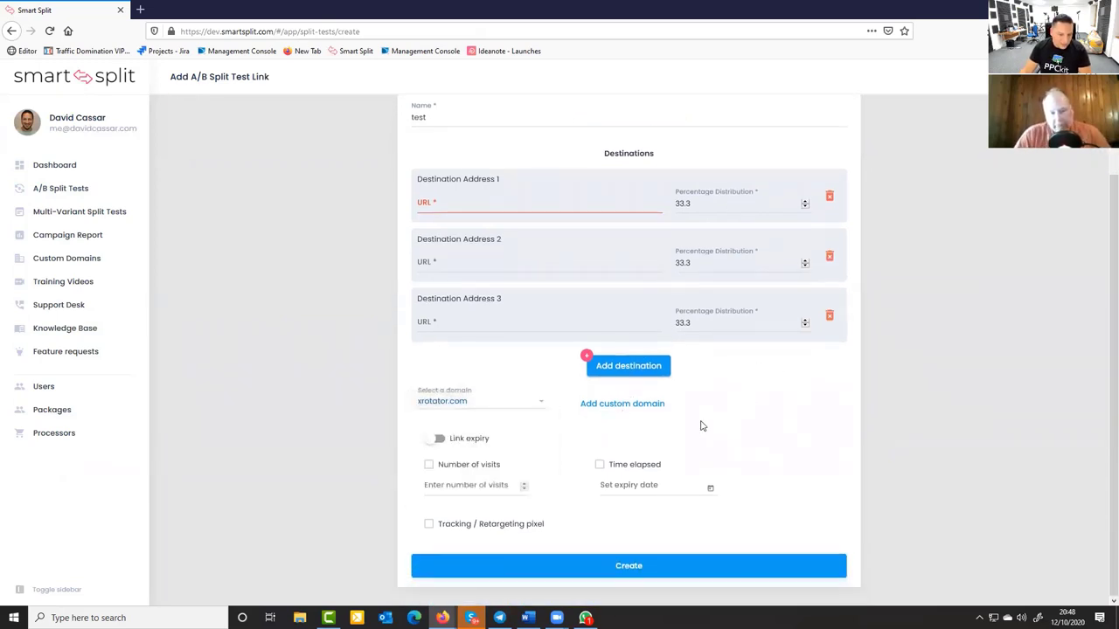
Enable link expiry, and switch the number-of-visits and time-elapsed limits on and off again.
{"action": "left_click", "coordinate": [437, 441]}
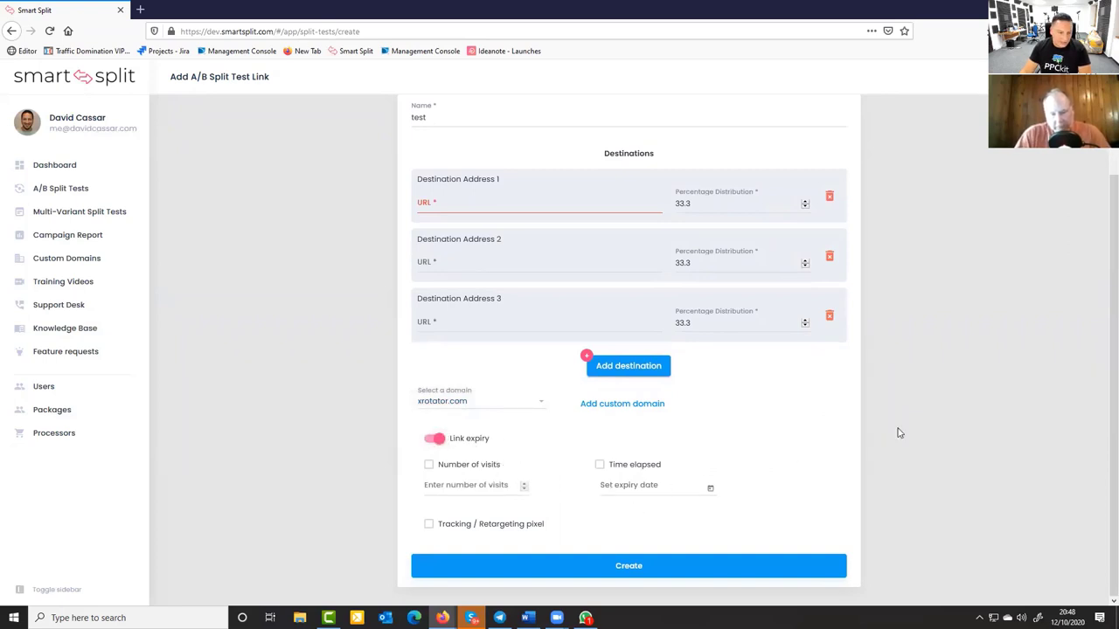
{"action": "left_click", "coordinate": [428, 464]}
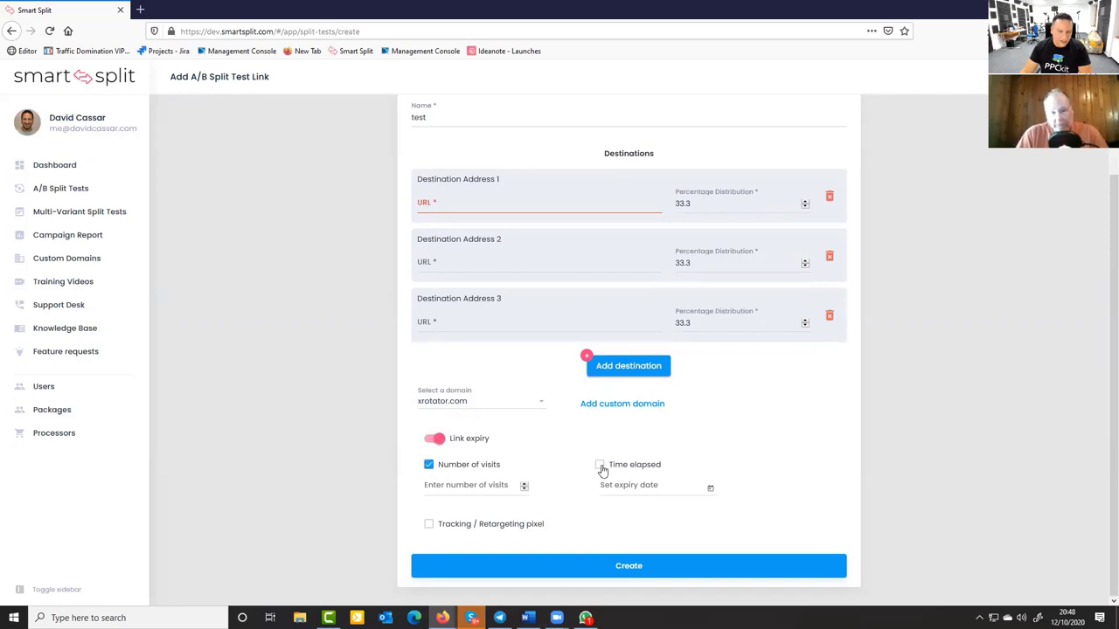
{"action": "left_click", "coordinate": [600, 464]}
{"action": "left_click", "coordinate": [428, 464]}
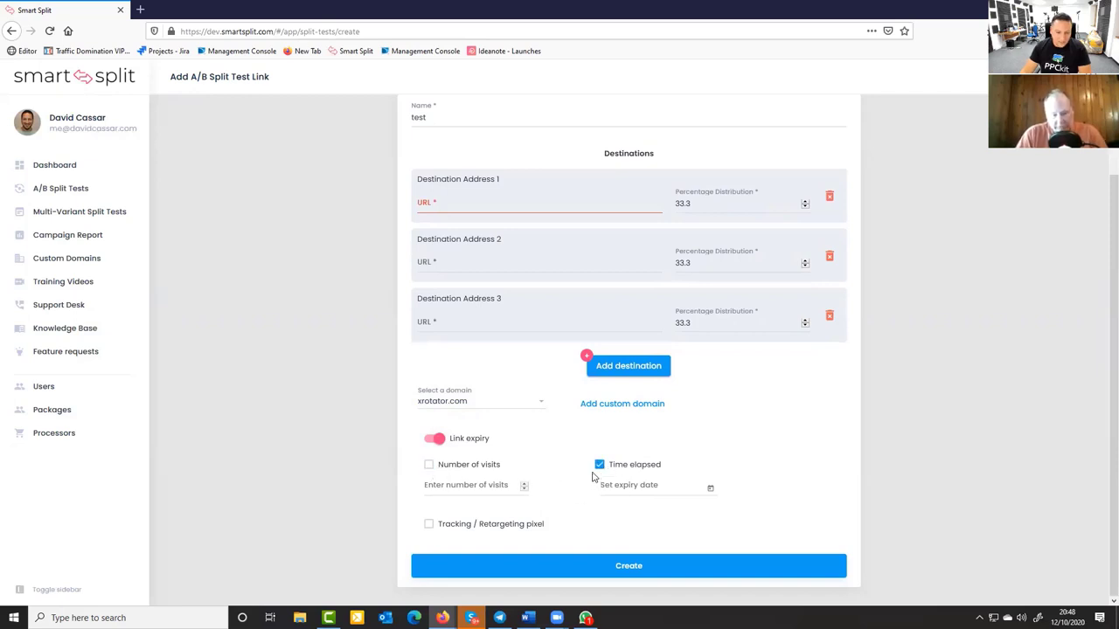
{"action": "left_click", "coordinate": [600, 465]}
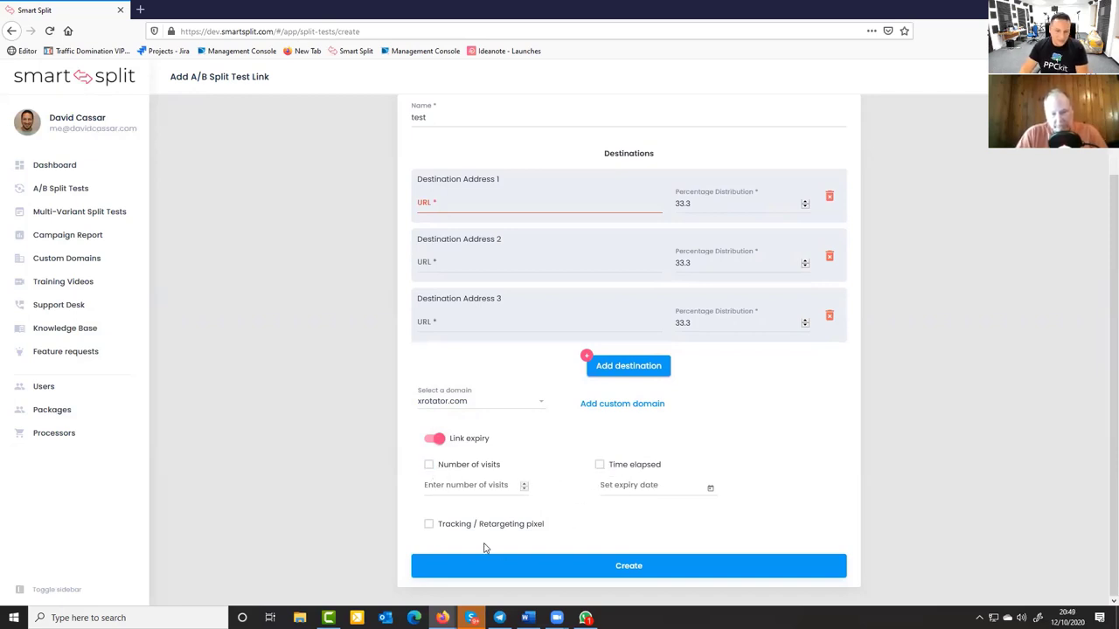
Enable the tracking / retargeting pixel for the split test link and show the field for pasting its scripts.
{"action": "left_click", "coordinate": [428, 525]}
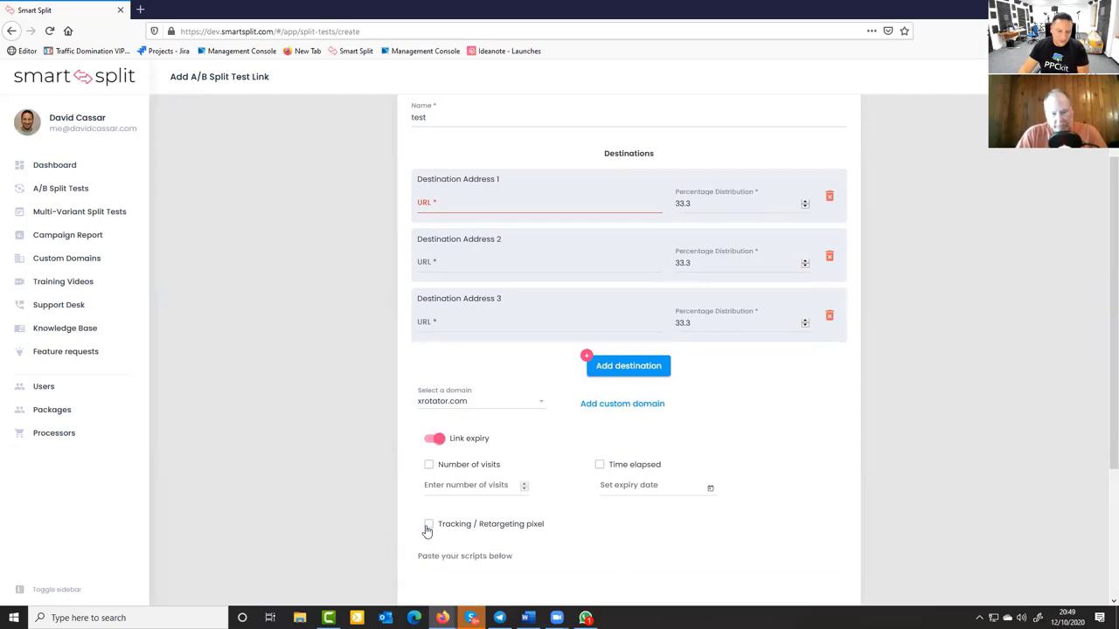
{"action": "scroll", "coordinate": [546, 507], "scroll_direction": "down", "scroll_amount": 3}
{"action": "scroll", "coordinate": [557, 503], "scroll_direction": "down", "scroll_amount": 2}
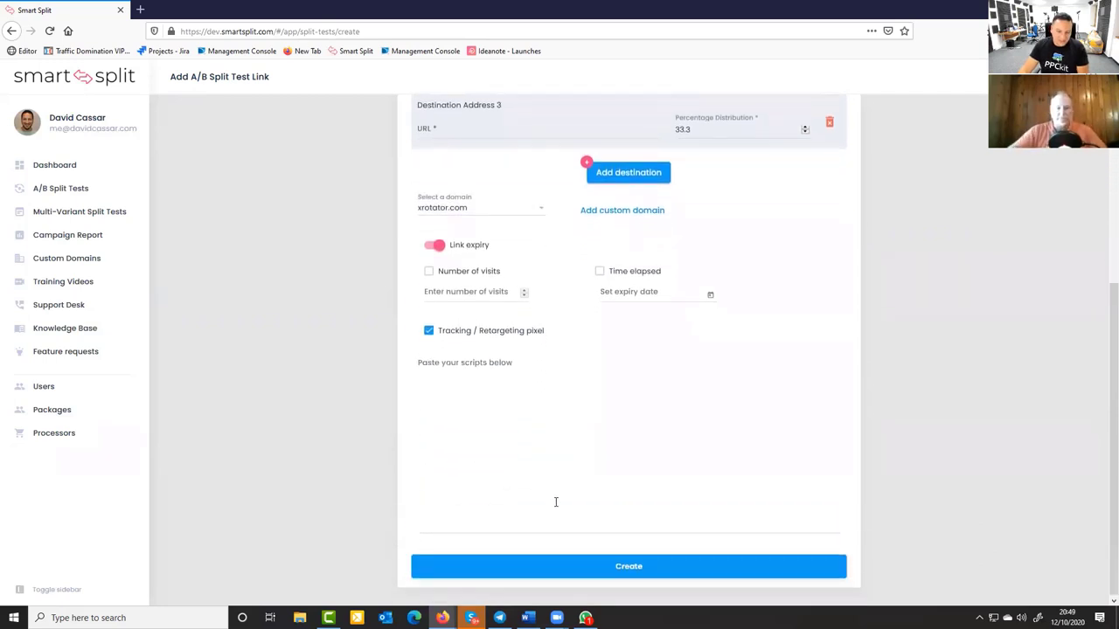
{"action": "scroll", "coordinate": [657, 487], "scroll_direction": "up", "scroll_amount": 2}
{"action": "scroll", "coordinate": [599, 428], "scroll_direction": "up", "scroll_amount": 3}
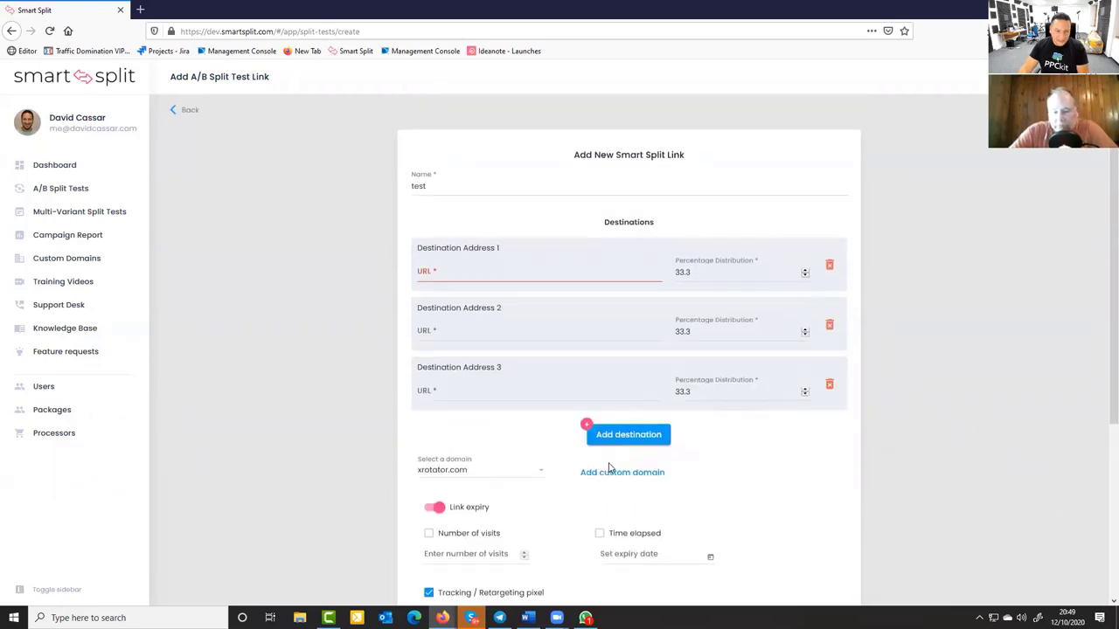
{"action": "scroll", "coordinate": [617, 462], "scroll_direction": "down", "scroll_amount": 2}
{"action": "scroll", "coordinate": [621, 467], "scroll_direction": "up", "scroll_amount": 1}
{"action": "scroll", "coordinate": [621, 478], "scroll_direction": "down", "scroll_amount": 3}
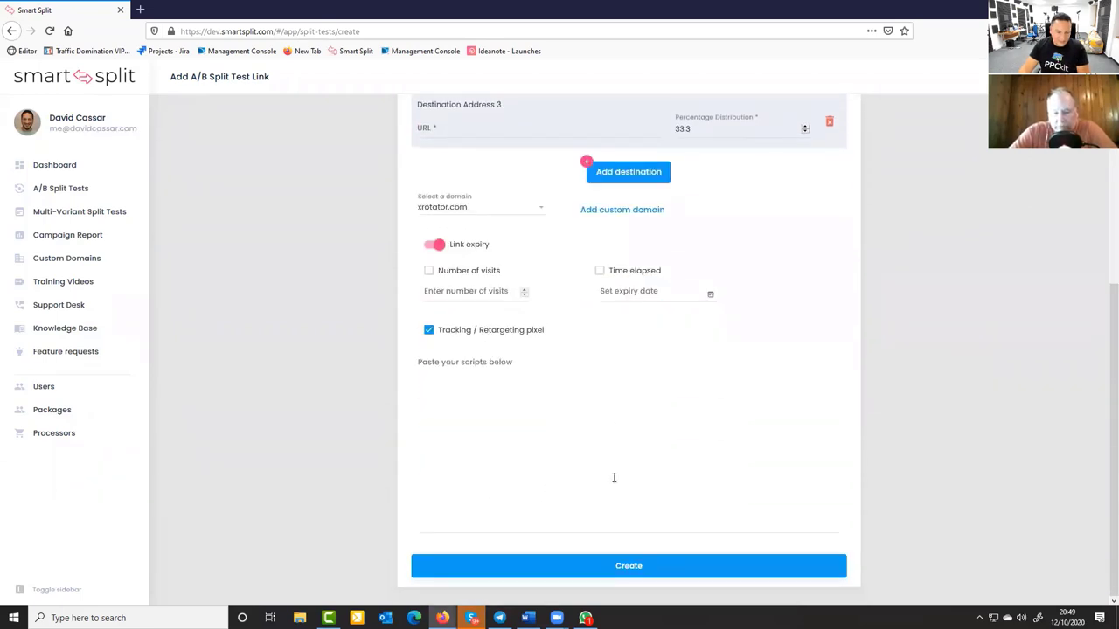
{"action": "left_click", "coordinate": [466, 398]}
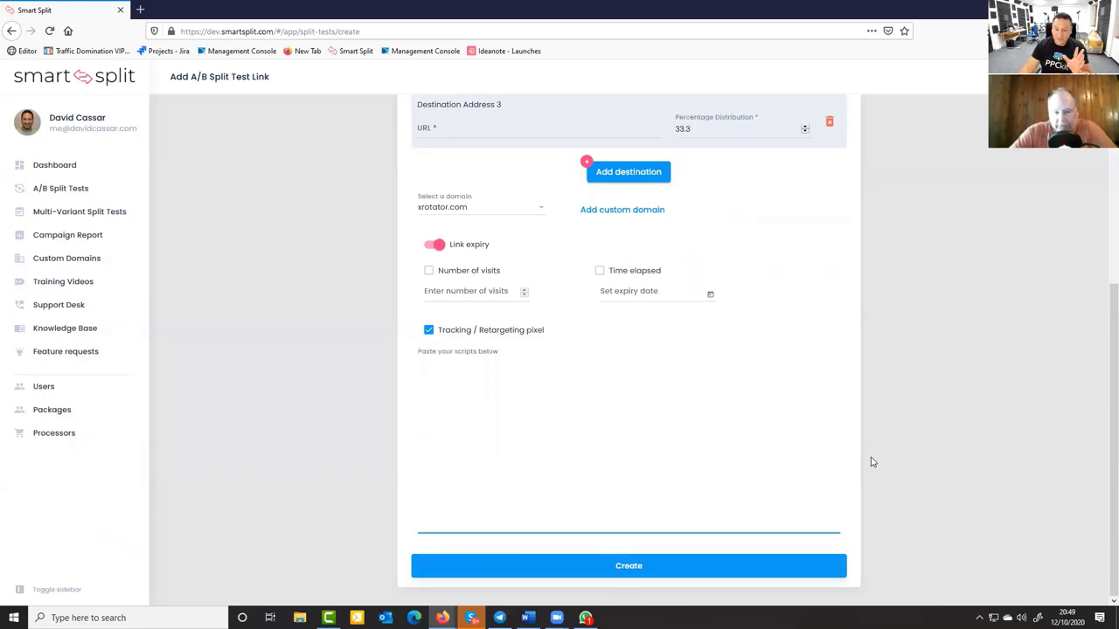
{"action": "scroll", "coordinate": [863, 486], "scroll_direction": "up", "scroll_amount": 4}
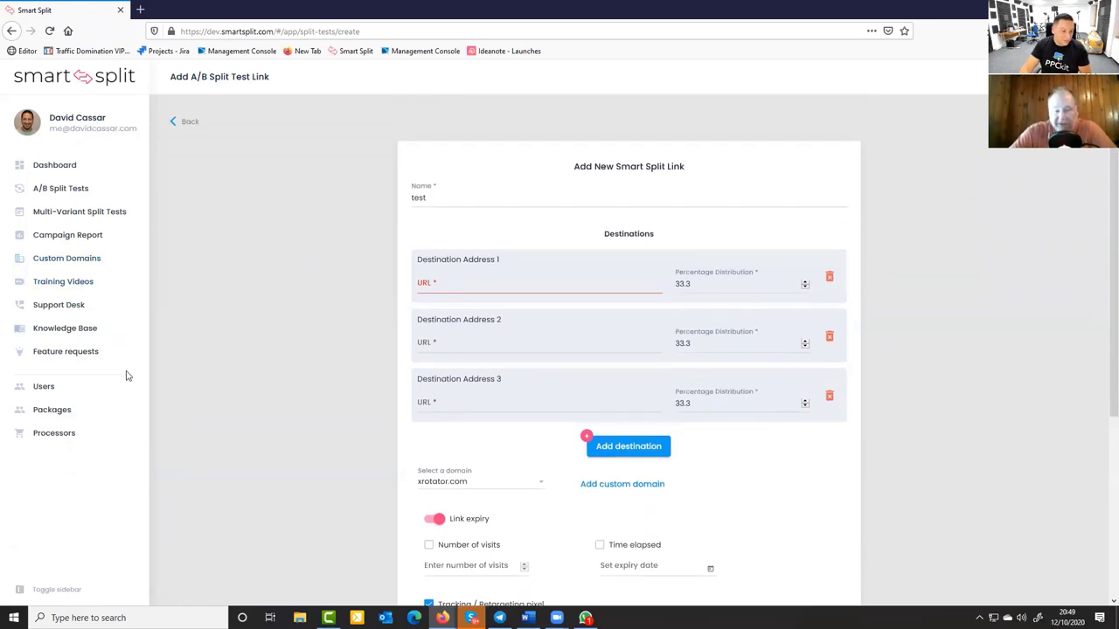
Leave the link form for the dashboard and set the conversions period to This Year.
{"action": "left_click", "coordinate": [55, 190]}
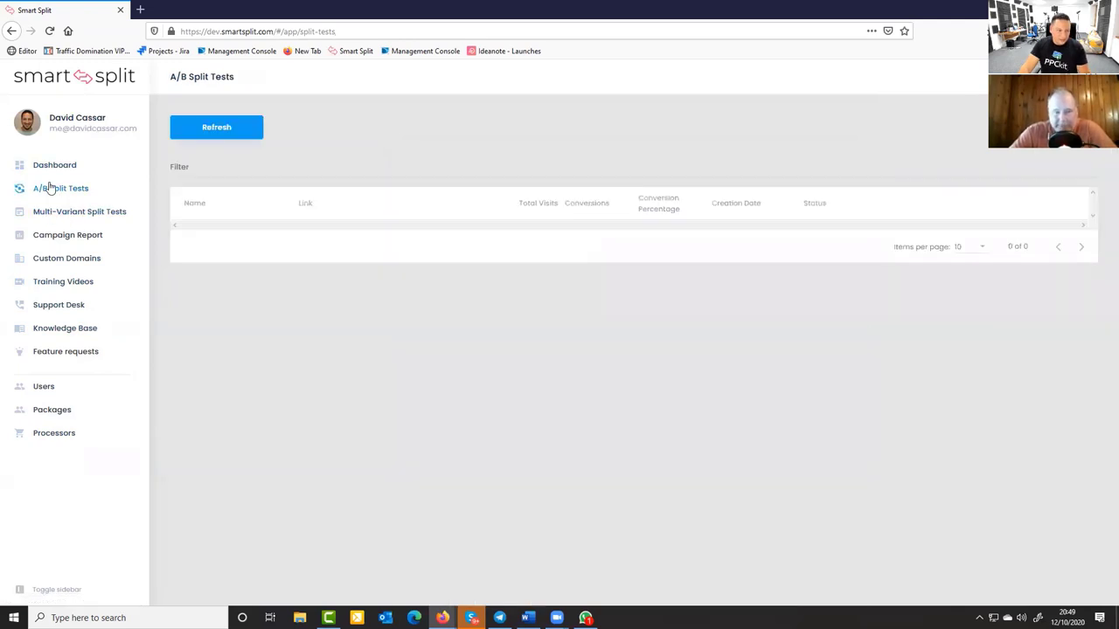
{"action": "left_click", "coordinate": [53, 166]}
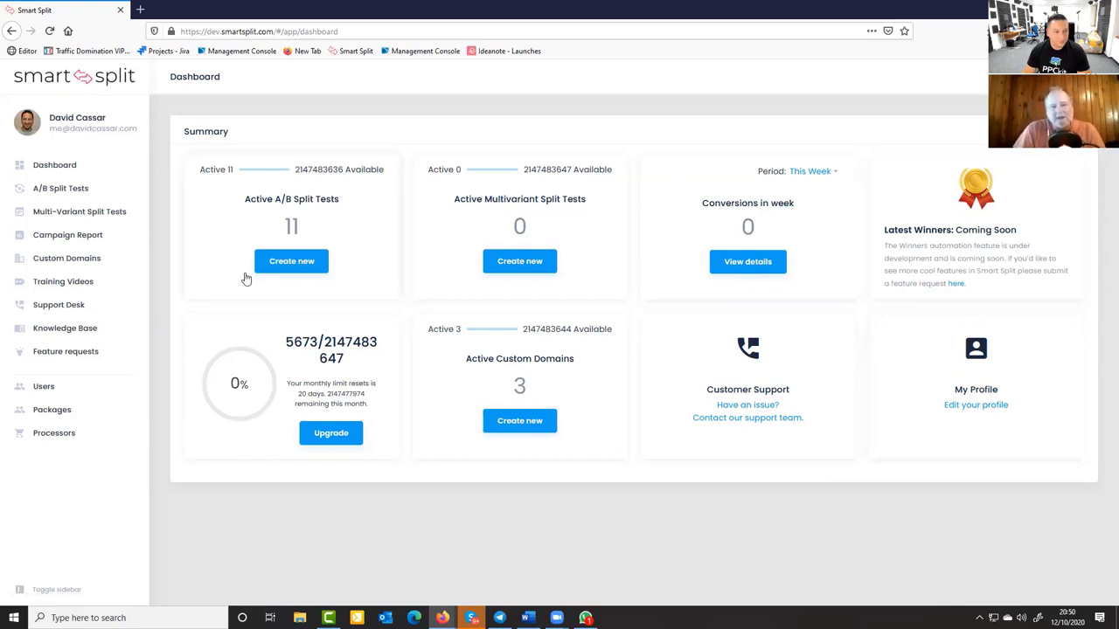
{"action": "left_click", "coordinate": [831, 172]}
{"action": "left_click", "coordinate": [816, 220]}
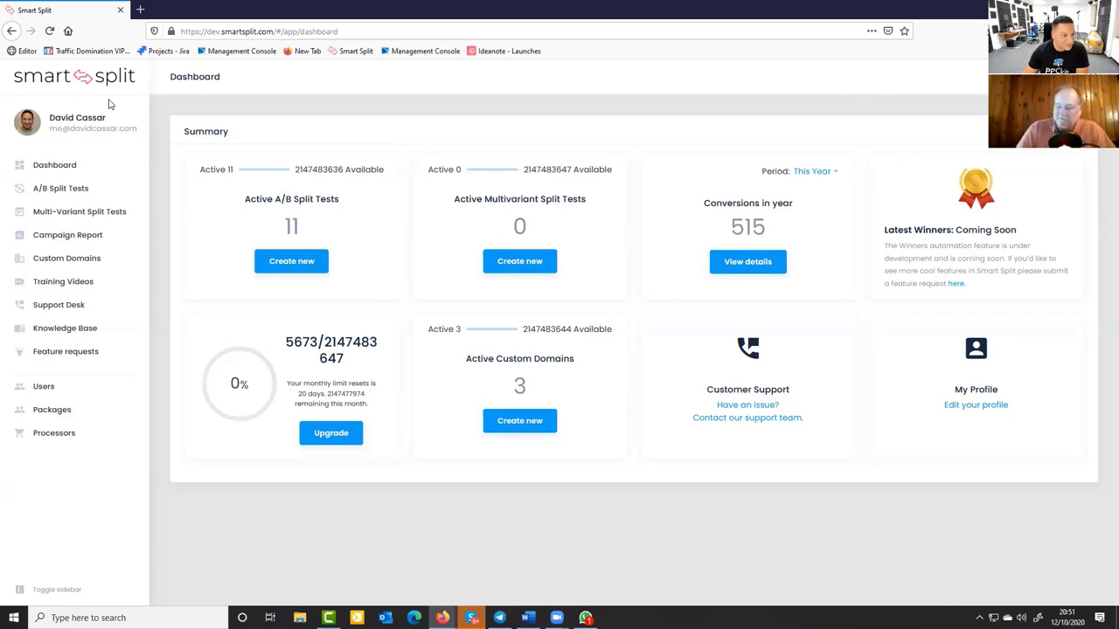
Switch to the browser window showing the PPC Shortcut Members Area and maximize it.
{"action": "key", "text": "alt+Tab"}
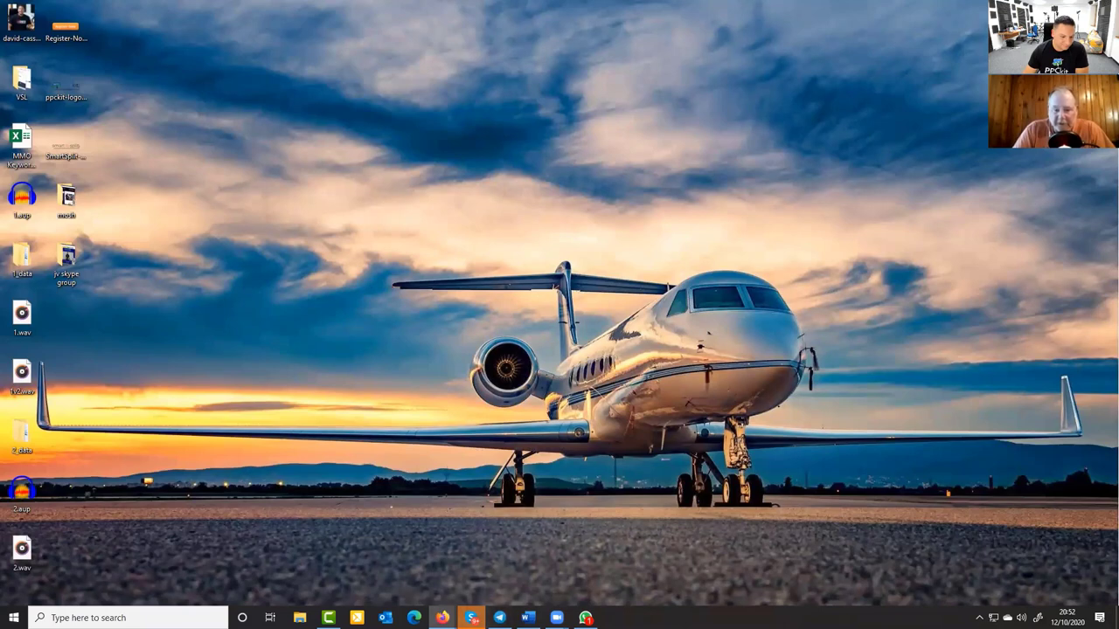
{"action": "left_click", "coordinate": [442, 618]}
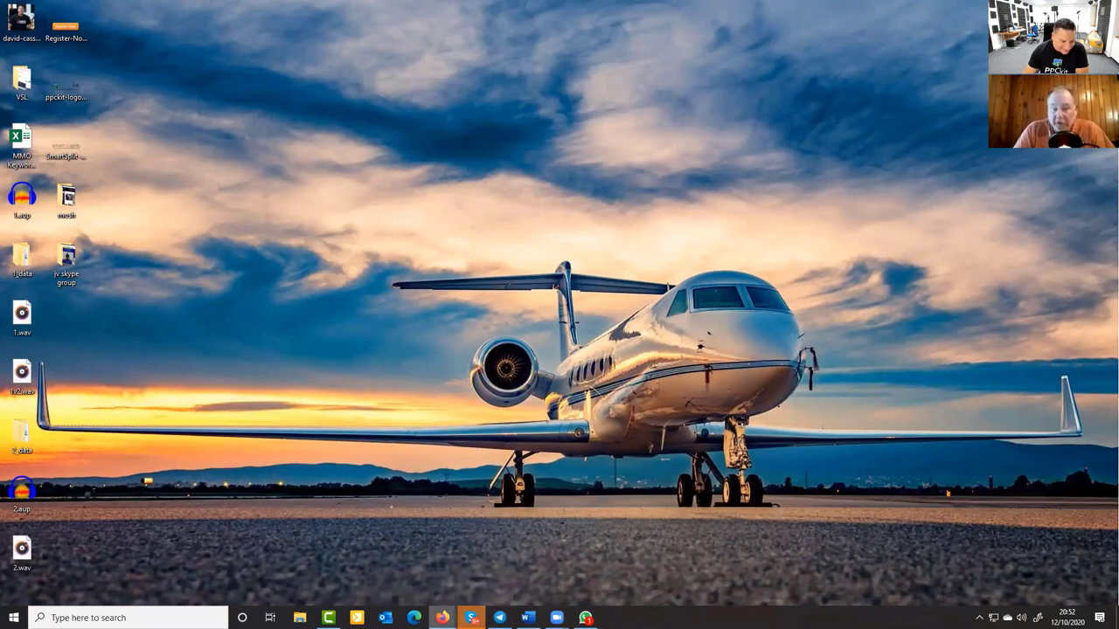
{"action": "left_click", "coordinate": [442, 618]}
{"action": "left_click", "coordinate": [413, 594]}
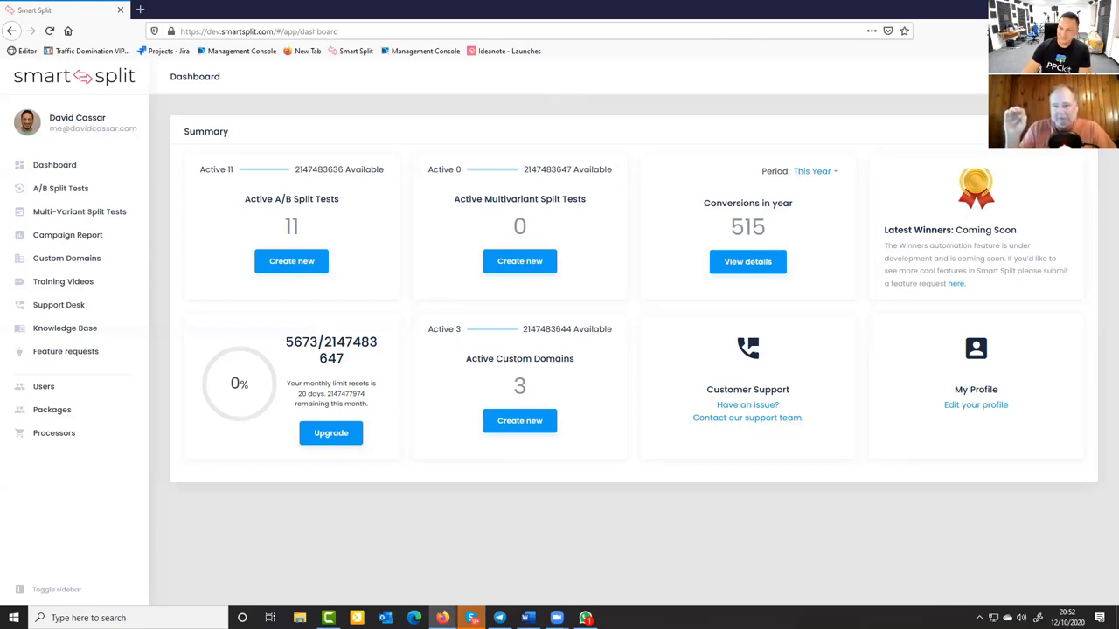
{"action": "key", "text": "alt+Tab"}
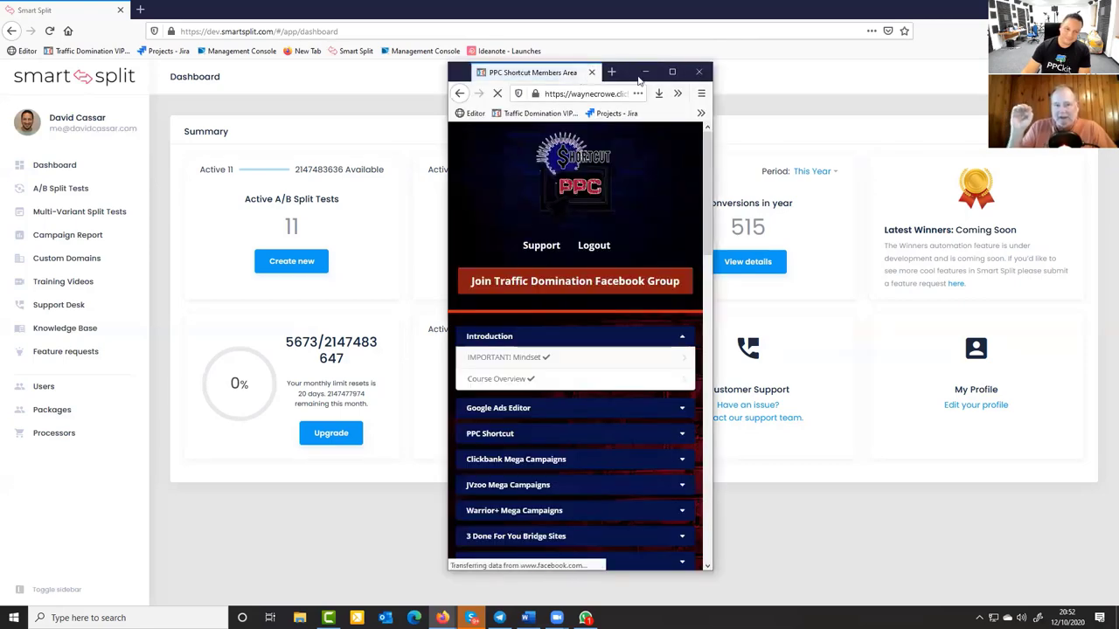
{"action": "left_click", "coordinate": [670, 74]}
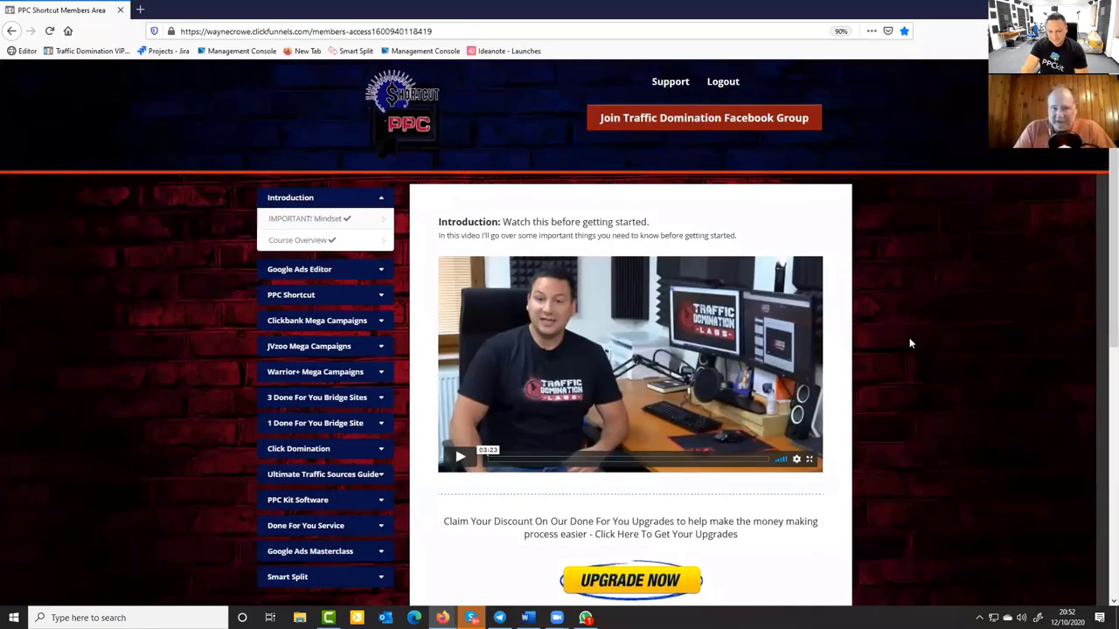